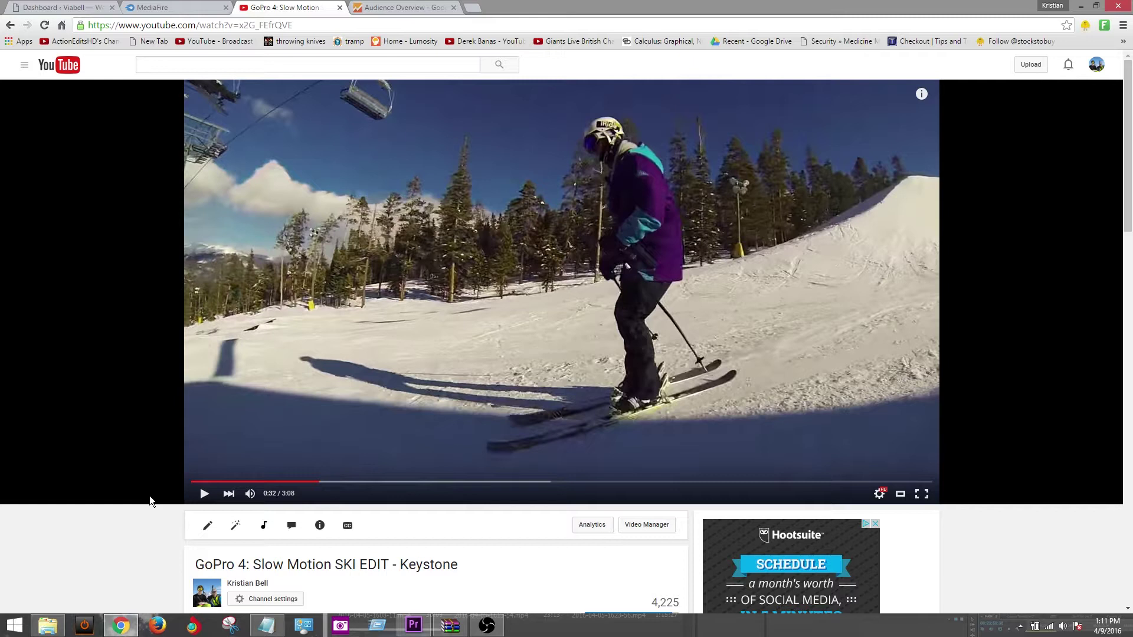
Step: Play the slow-motion GoPro ski edit on YouTube as the finished backflip example
{"action": "left_click", "coordinate": [204, 495]}
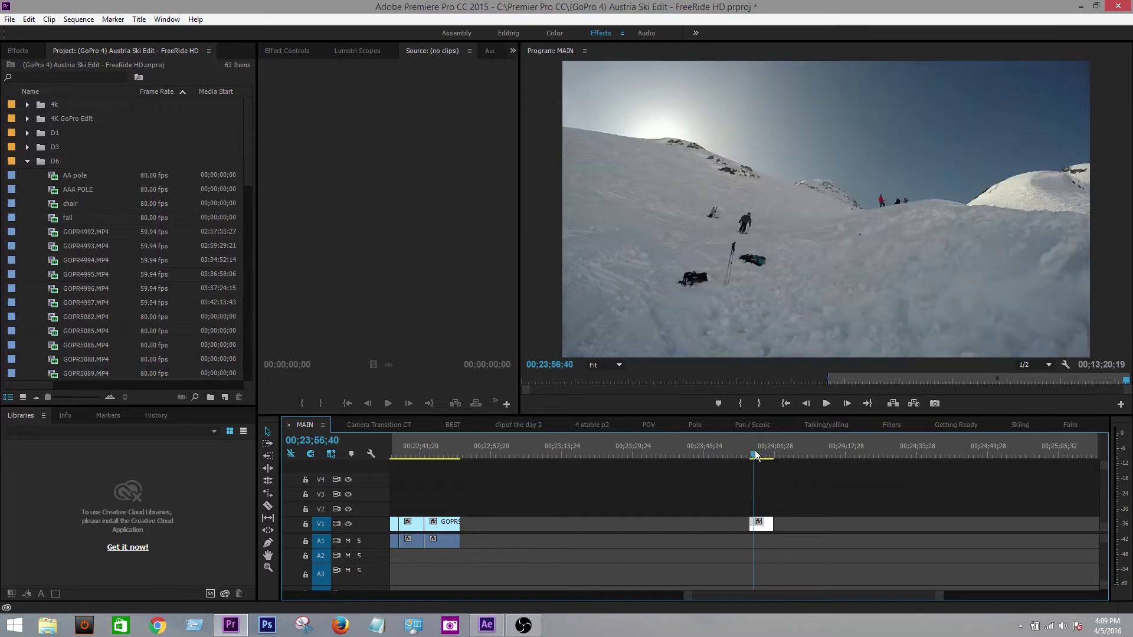
Step: Scrub the MAIN sequence to the backflip at 00;23;58;15 and open the V1 clip's context menu
{"action": "left_click_drag", "start_coordinate": [756, 455], "coordinate": [762, 464]}
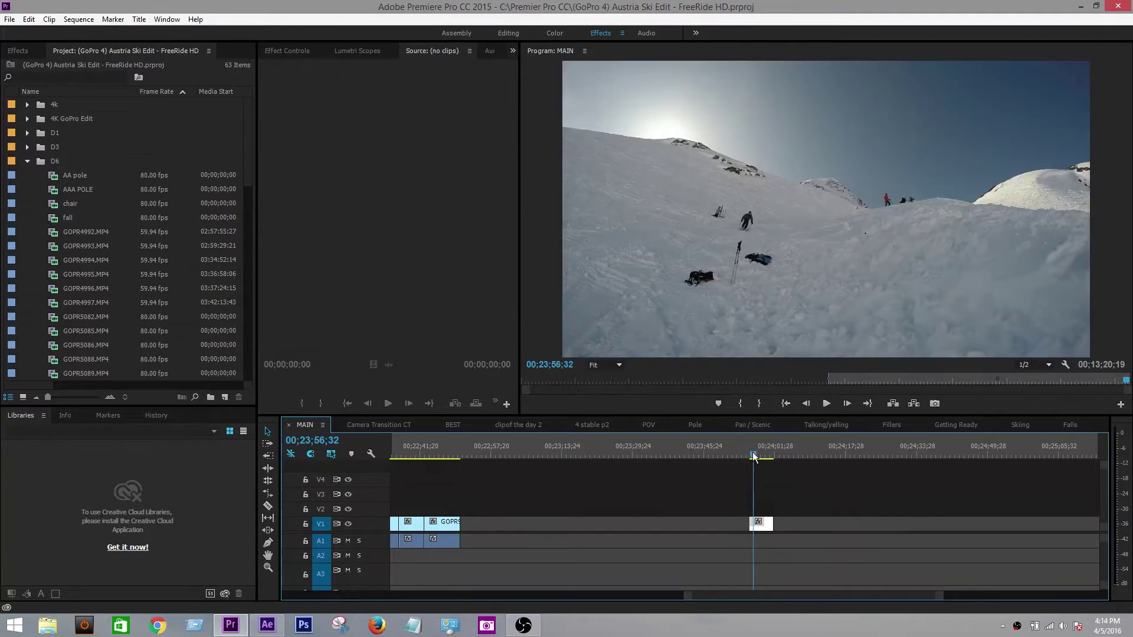
{"action": "left_click_drag", "start_coordinate": [755, 455], "coordinate": [760, 457]}
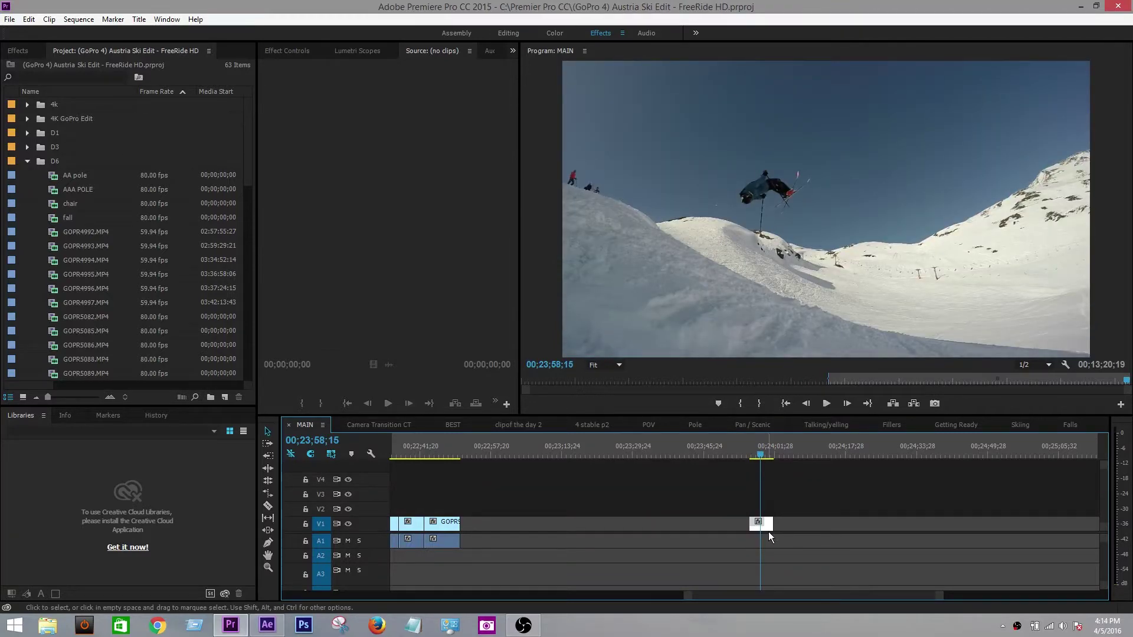
{"action": "right_click", "coordinate": [768, 526]}
{"action": "left_click", "coordinate": [765, 526]}
{"action": "right_click", "coordinate": [766, 525]}
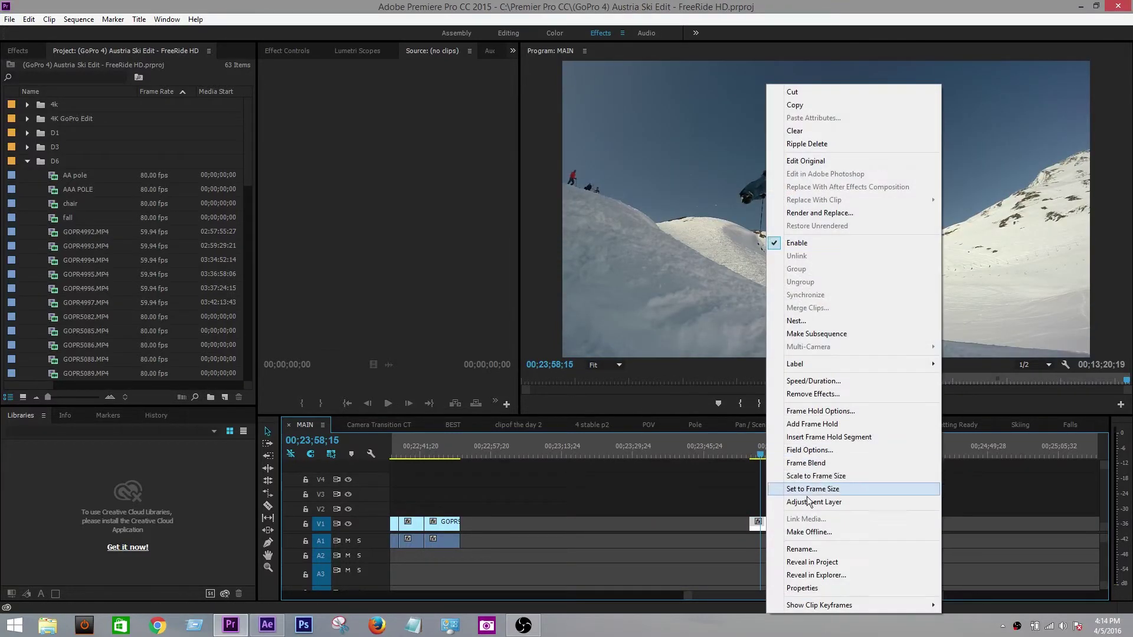
Step: Reveal GOPR5112.MP4 in the day6 folder and drag it into the maximized After Effects Project panel
{"action": "left_click", "coordinate": [820, 574]}
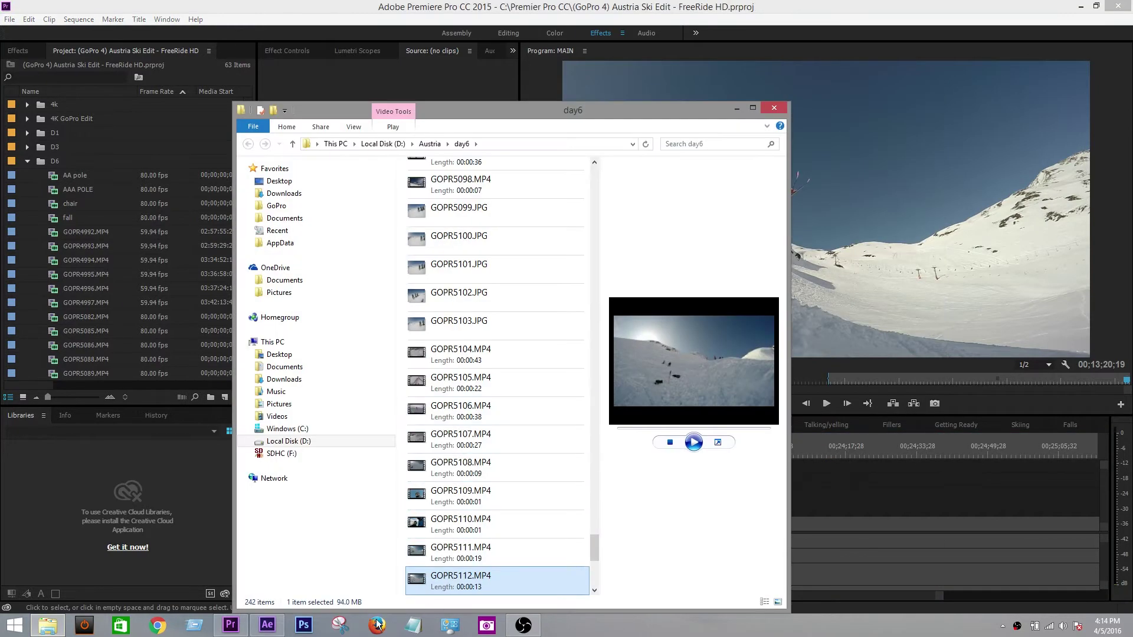
{"action": "left_click", "coordinate": [267, 630]}
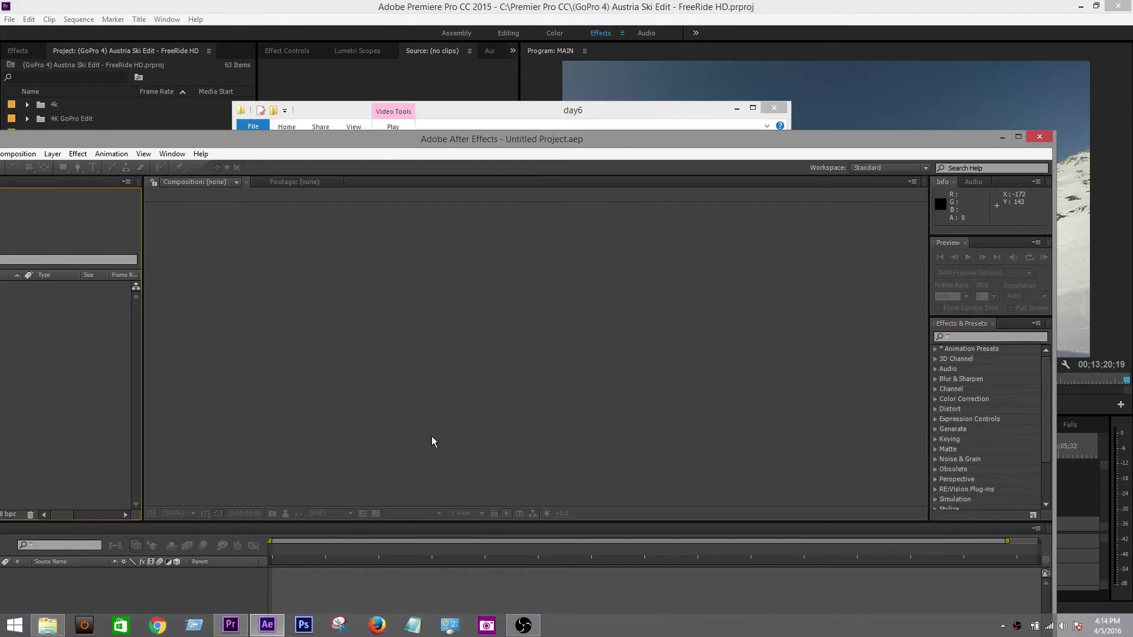
{"action": "left_click_drag", "start_coordinate": [430, 144], "coordinate": [481, 0]}
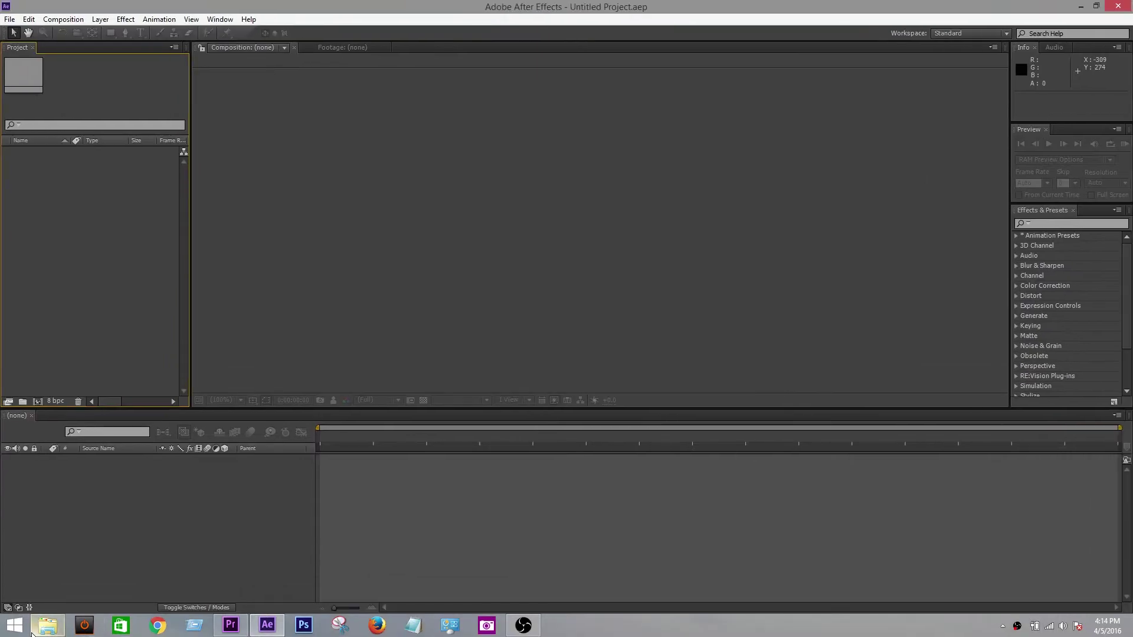
{"action": "left_click", "coordinate": [47, 626]}
{"action": "left_click_drag", "start_coordinate": [487, 597], "coordinate": [115, 230]}
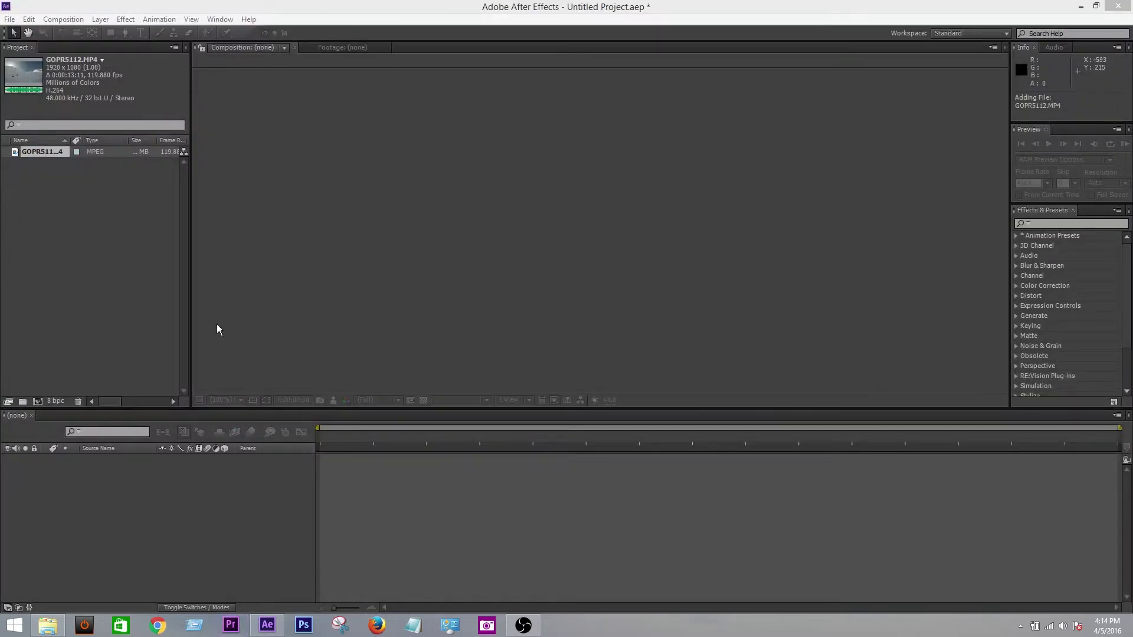
Step: Open GOPR5112.MP4 in the footage viewer and locate where the backflip run-up starts
{"action": "double_click", "coordinate": [16, 154]}
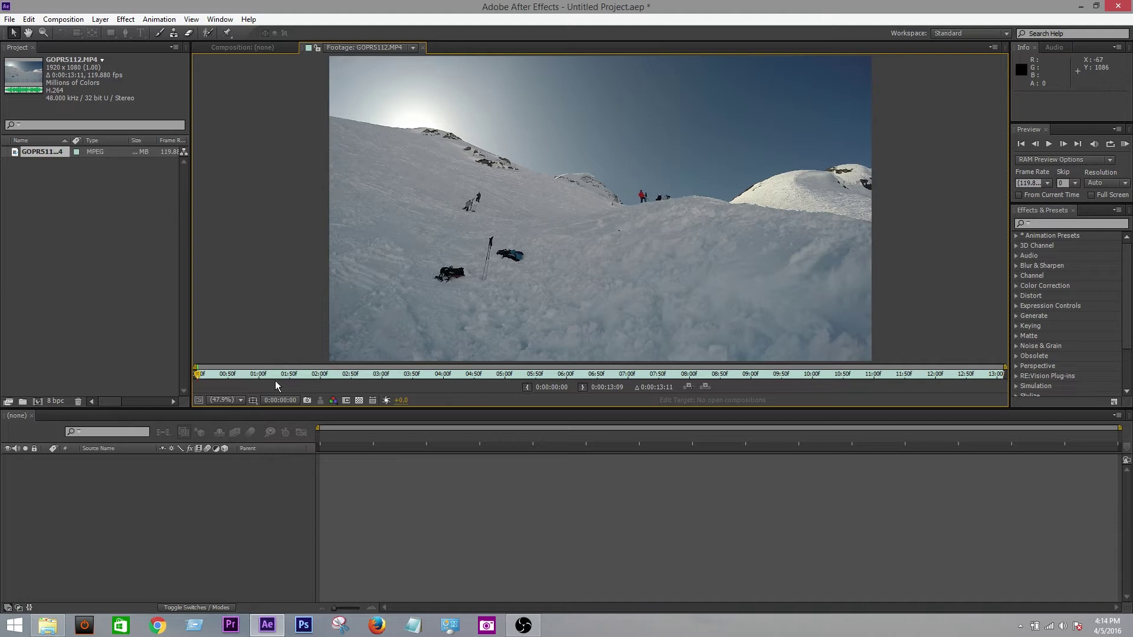
{"action": "left_click", "coordinate": [458, 376]}
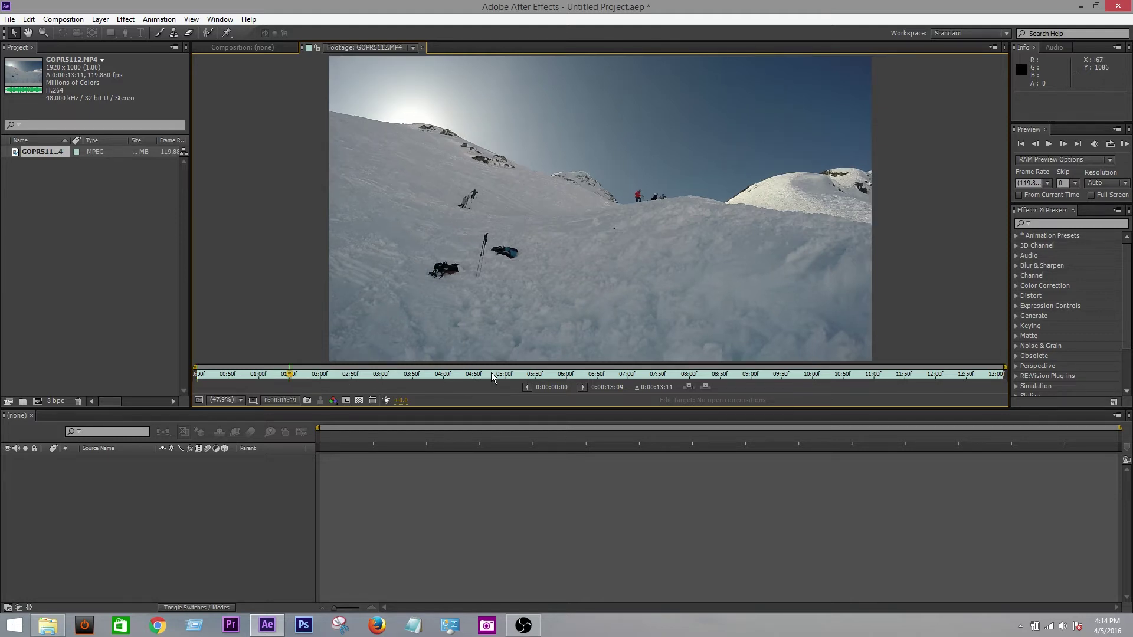
{"action": "left_click", "coordinate": [530, 377]}
{"action": "left_click", "coordinate": [558, 377]}
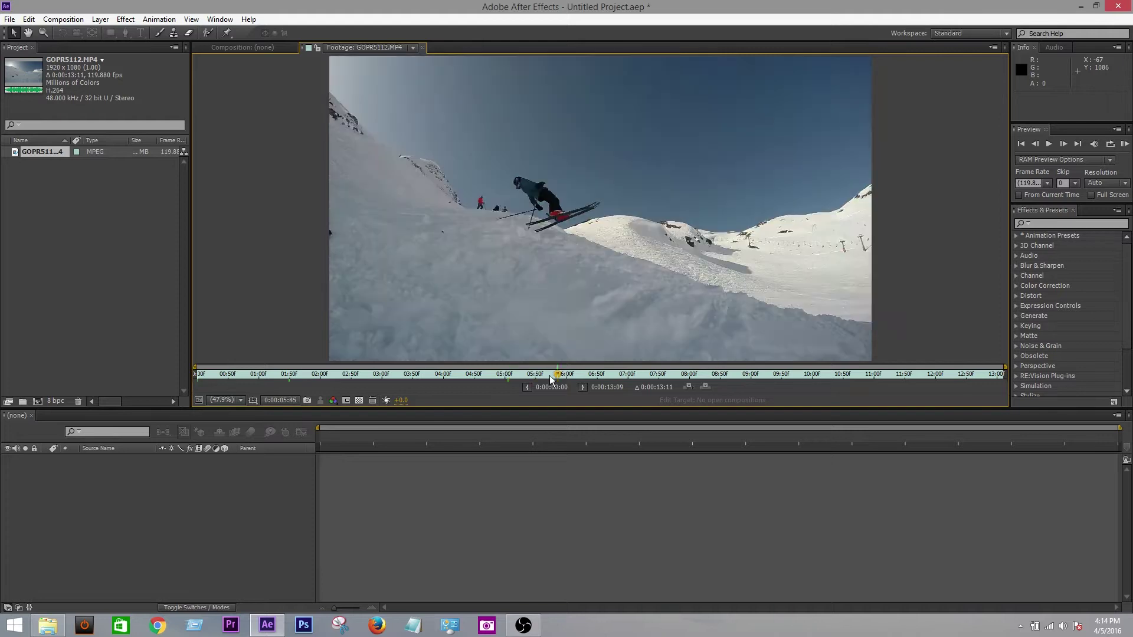
{"action": "key", "text": "Page_Up"}
{"action": "key", "text": "Page_Up"}
{"action": "key", "text": "Page_Up"}
{"action": "key", "text": "Page_Up"}
{"action": "key", "text": "Page_Up"}
{"action": "key", "text": "Page_Up"}
{"action": "key", "text": "Page_Up"}
{"action": "key", "text": "Page_Up"}
{"action": "key", "text": "Page_Up"}
{"action": "key", "text": "Page_Up"}
{"action": "key", "text": "Page_Up"}
{"action": "key", "text": "Page_Up"}
{"action": "left_click", "coordinate": [514, 375]}
Step: Set the In point to 0:00:05:13 and Out point to 0:00:07:74, then build the GOPR5112 composition
{"action": "left_click", "coordinate": [528, 387]}
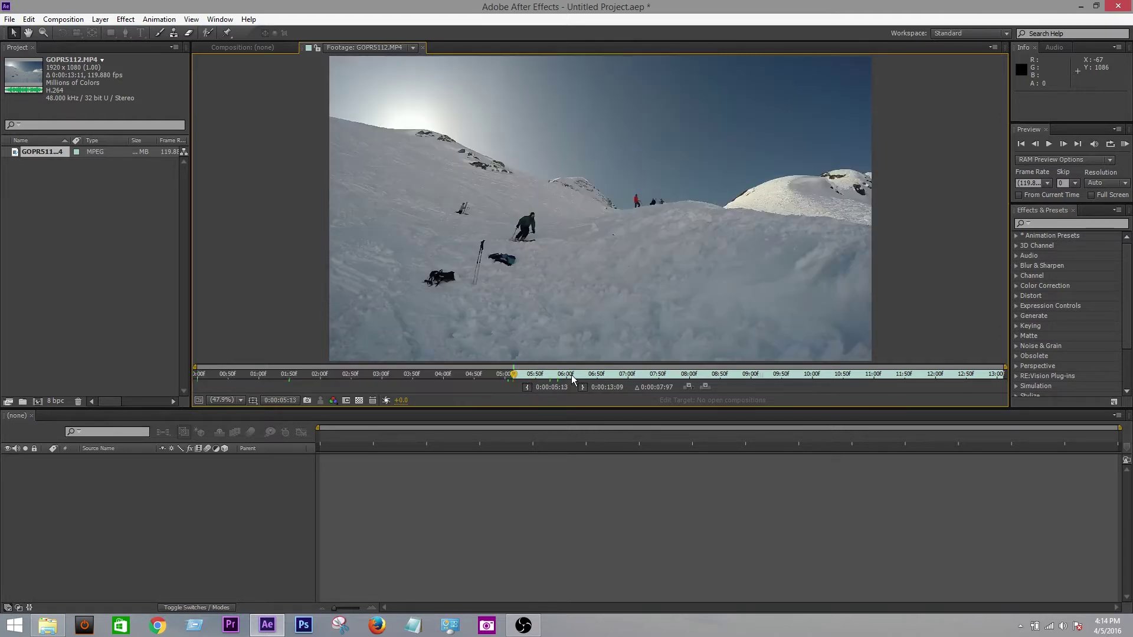
{"action": "key", "text": "space"}
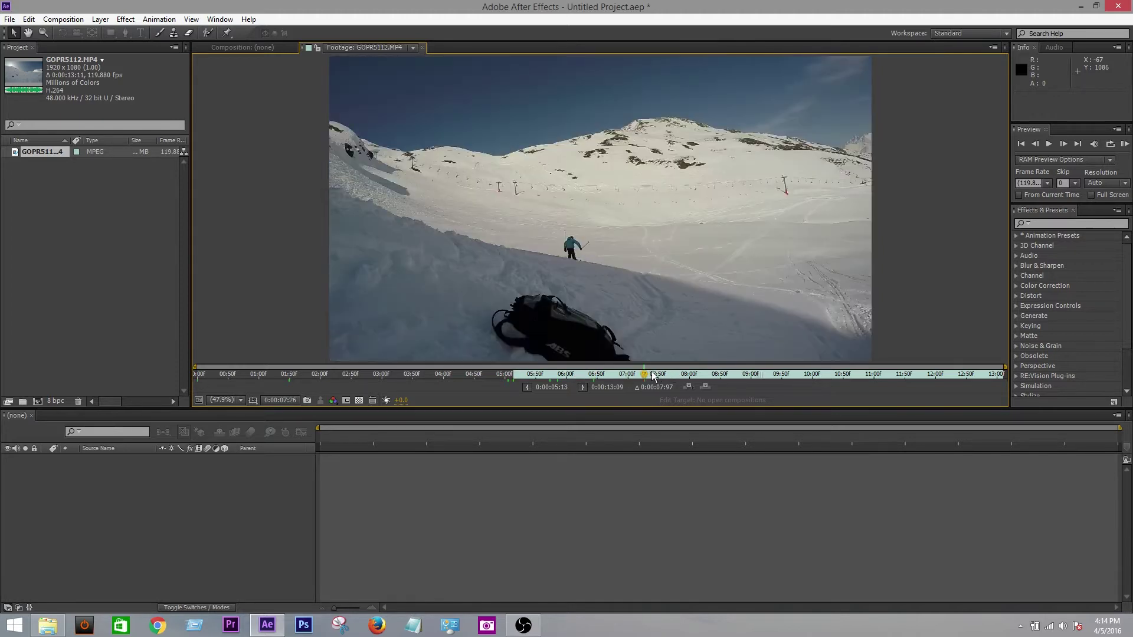
{"action": "left_click", "coordinate": [582, 388]}
{"action": "left_click_drag", "start_coordinate": [25, 154], "coordinate": [231, 460]}
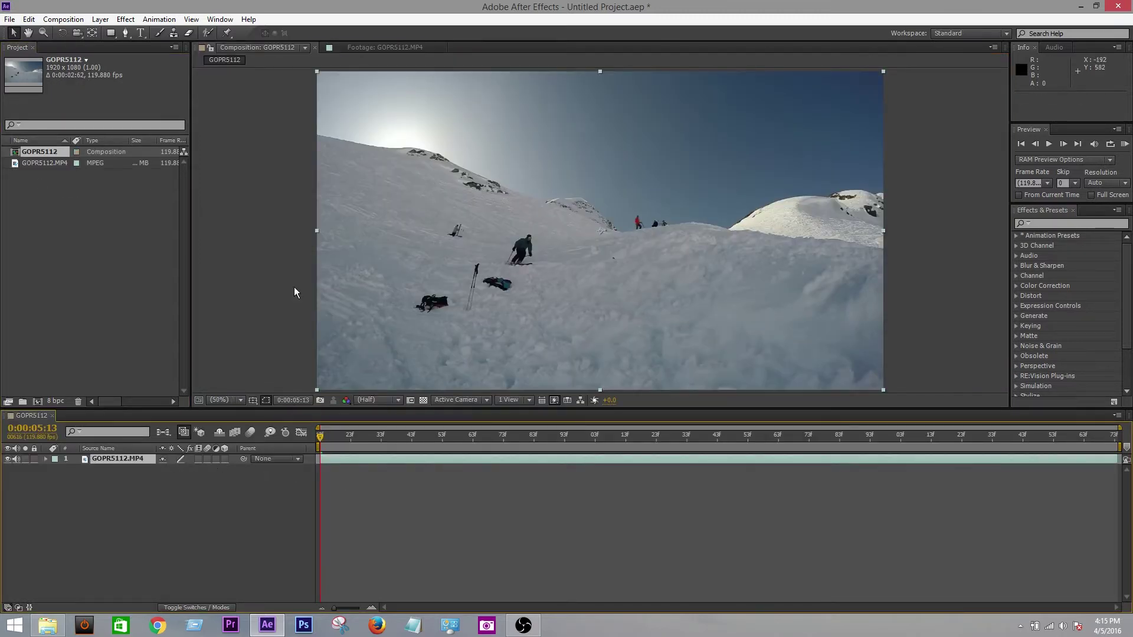
Step: Apply RE:Vision Twixtor to the GOPR5112.MP4 layer with an input frame rate of 120
{"action": "left_click", "coordinate": [366, 460]}
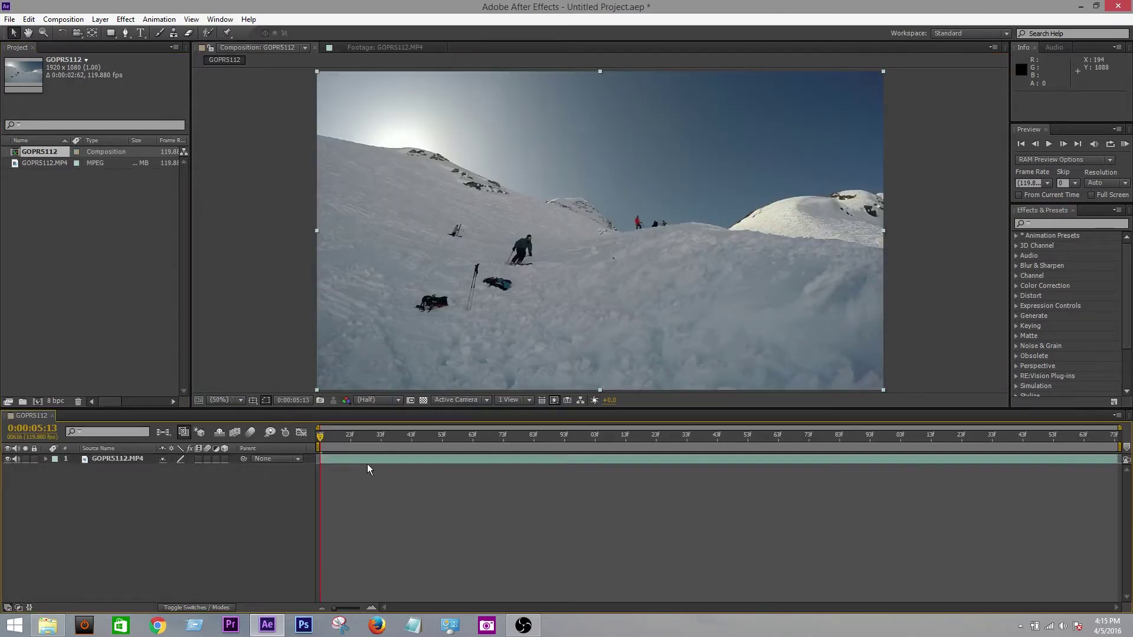
{"action": "left_click", "coordinate": [126, 19]}
{"action": "mouse_move", "coordinate": [162, 245]}
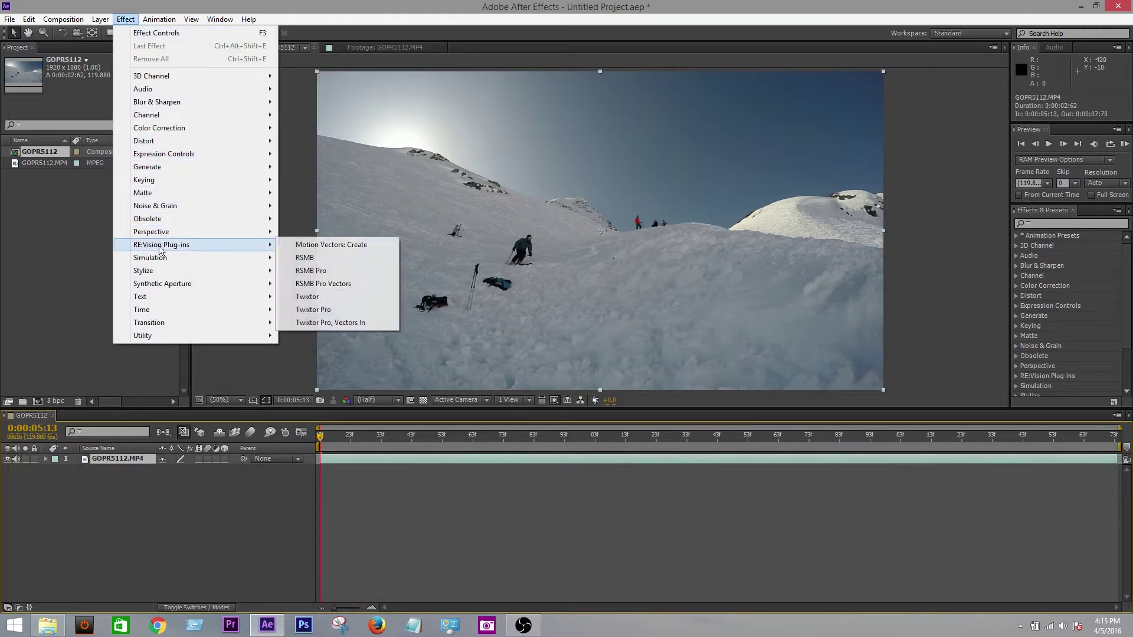
{"action": "left_click", "coordinate": [308, 297]}
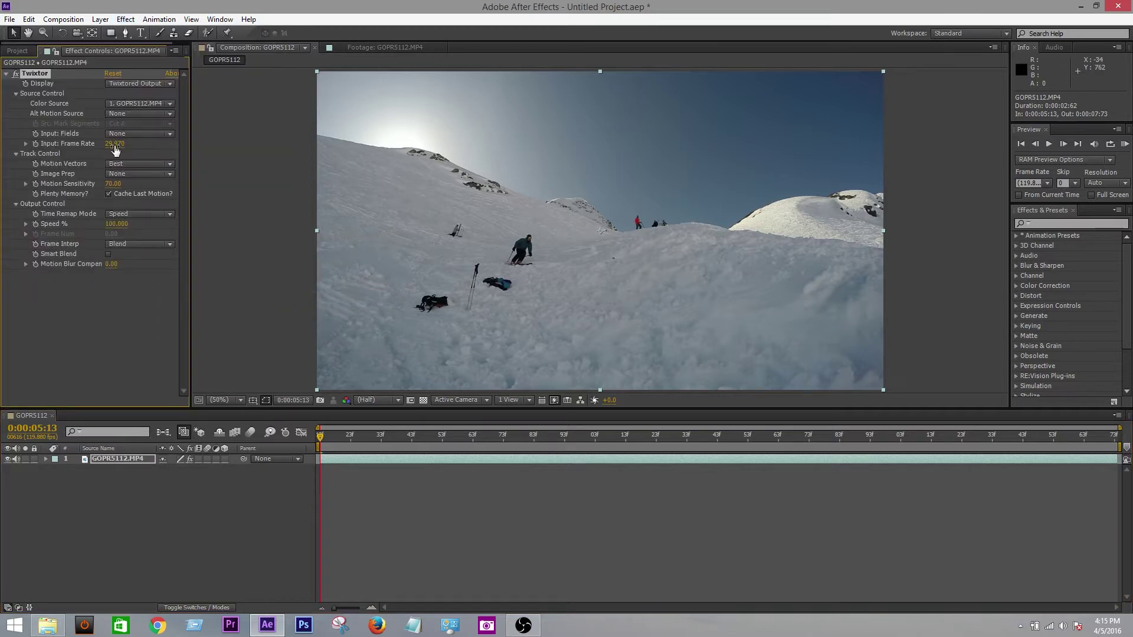
{"action": "left_click", "coordinate": [121, 144]}
{"action": "type", "text": "120"}
{"action": "key", "text": "Return"}
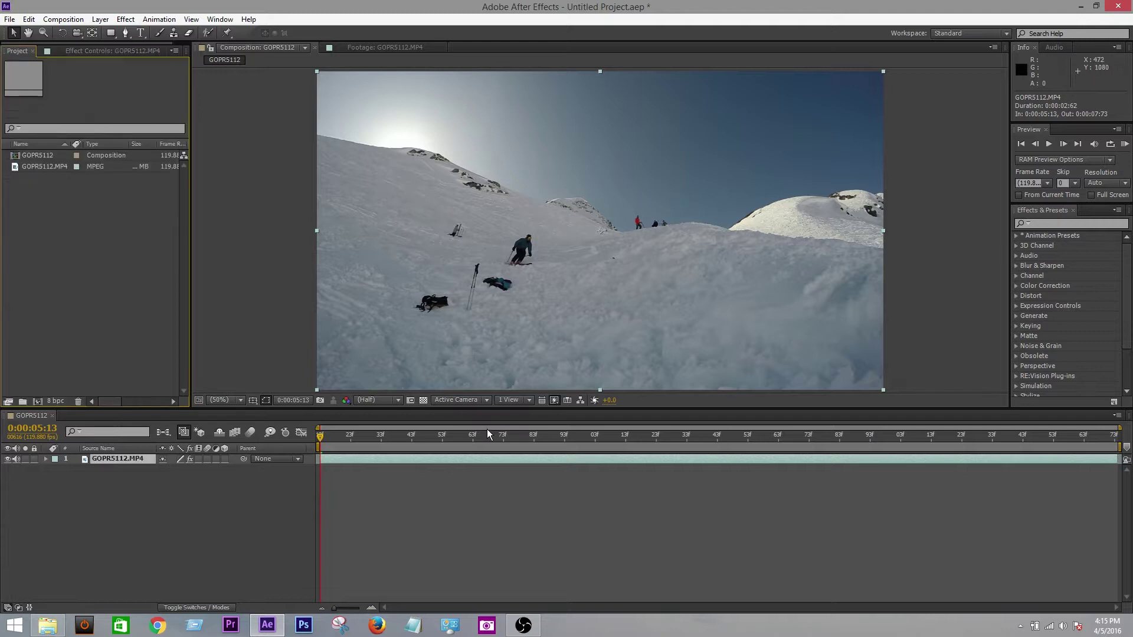
{"action": "left_click", "coordinate": [86, 53]}
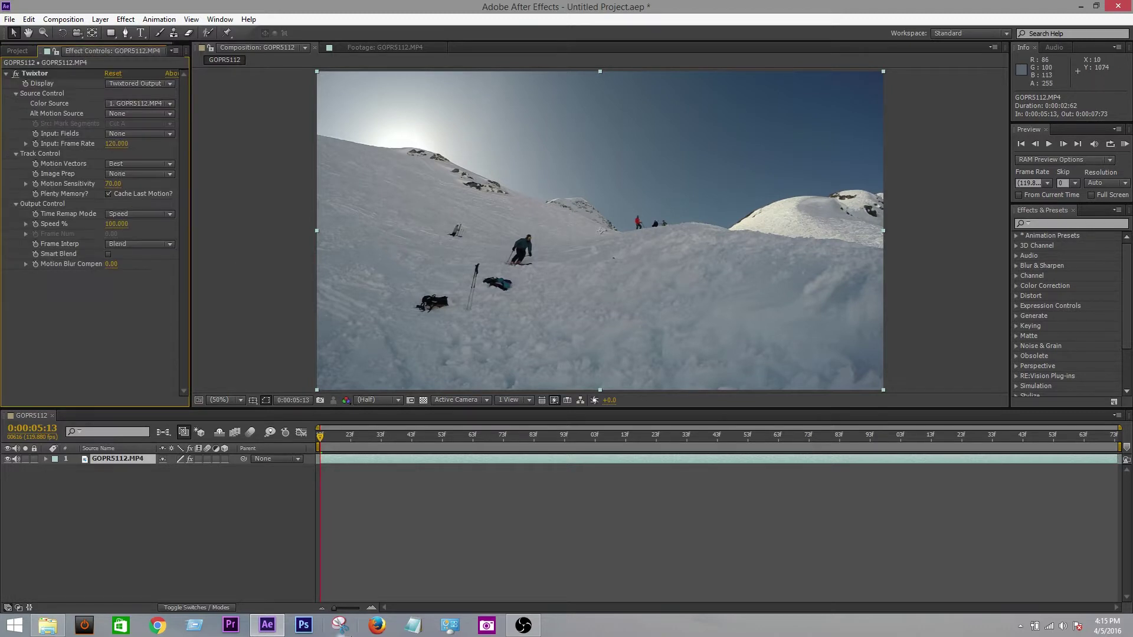
{"action": "left_click", "coordinate": [48, 626]}
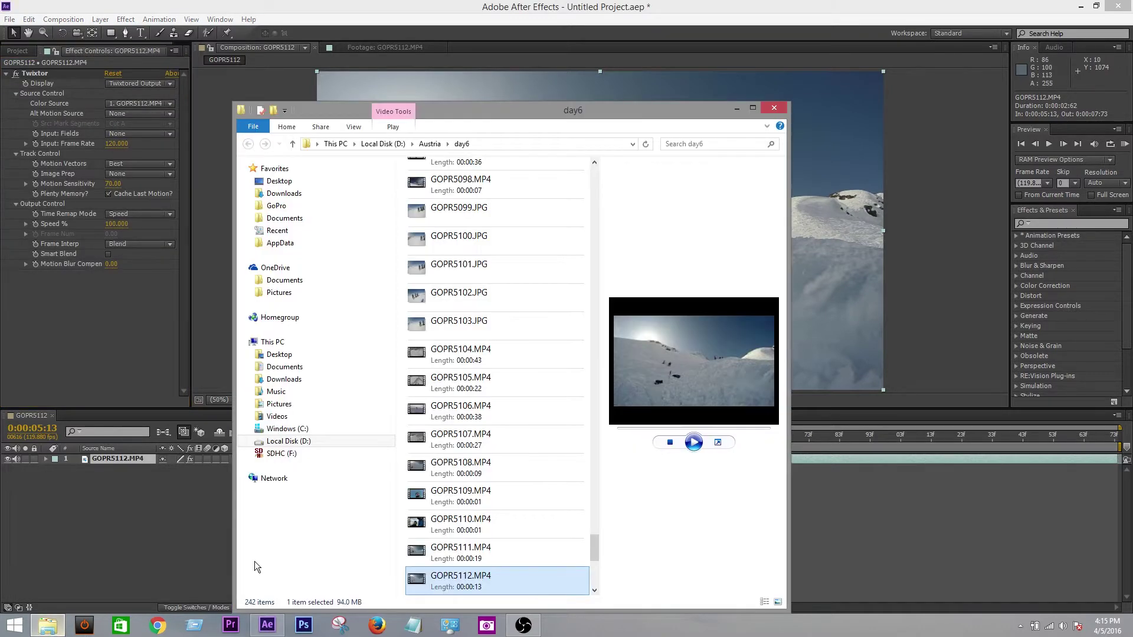
{"action": "right_click", "coordinate": [455, 584]}
{"action": "left_click", "coordinate": [466, 575]}
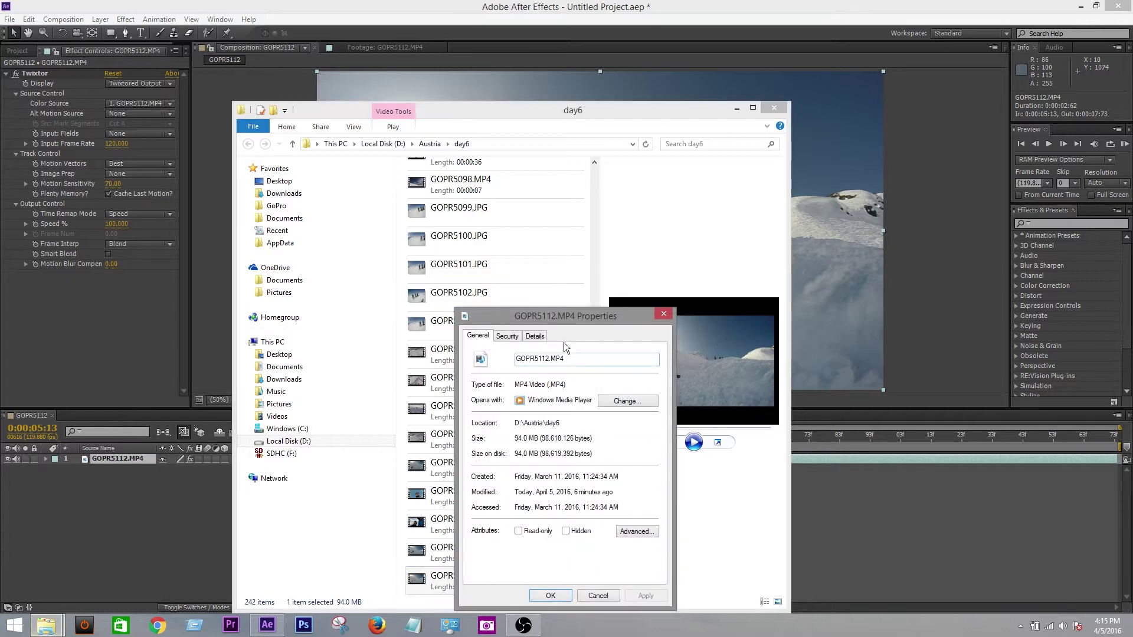
{"action": "left_click", "coordinate": [535, 336]}
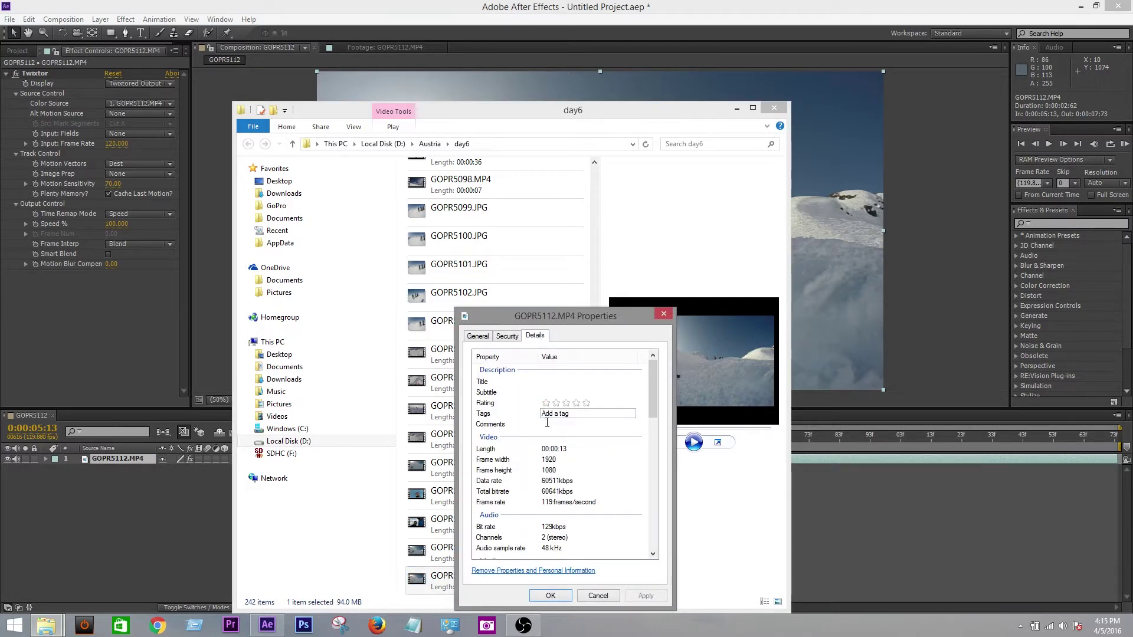
{"action": "left_click", "coordinate": [531, 504]}
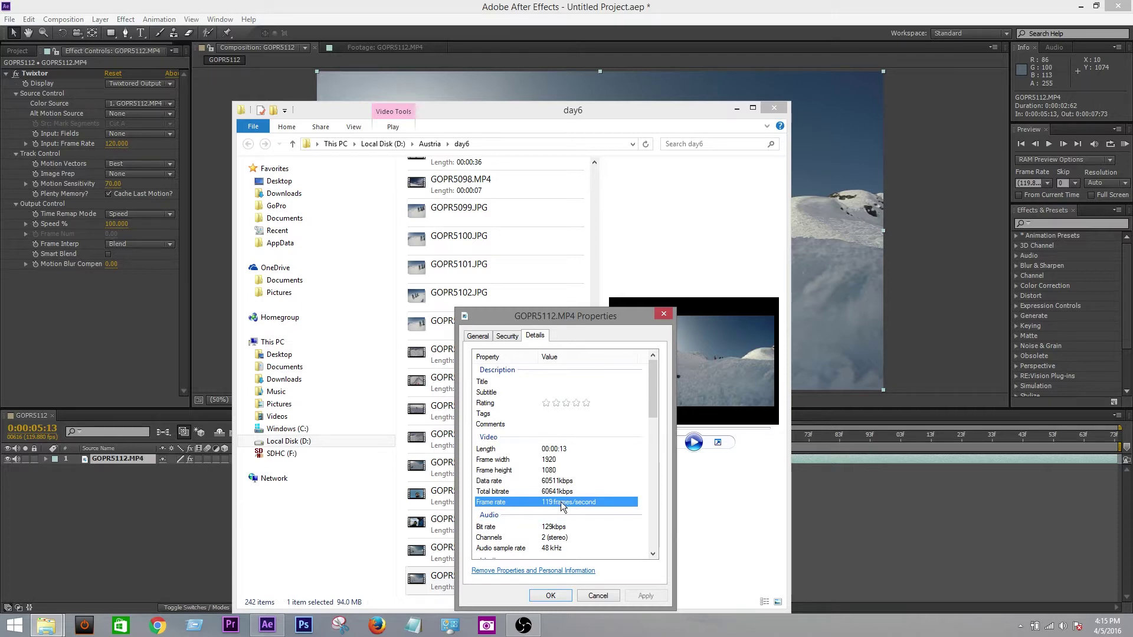
{"action": "left_click", "coordinate": [115, 291]}
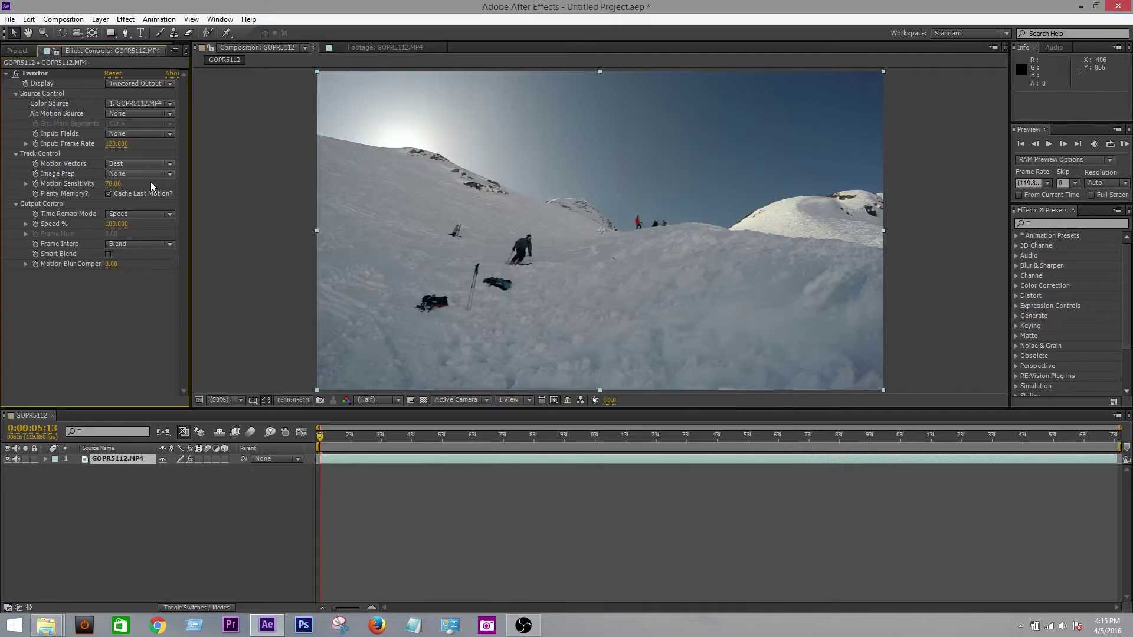
Step: Re-enter Twixtor's input frame rate as 120
{"action": "left_click", "coordinate": [117, 144]}
{"action": "type", "text": "120"}
{"action": "key", "text": "Return"}
Step: Expand the layer's Effects > Twixtor > Output Control in the timeline and advance one frame
{"action": "left_click", "coordinate": [46, 460]}
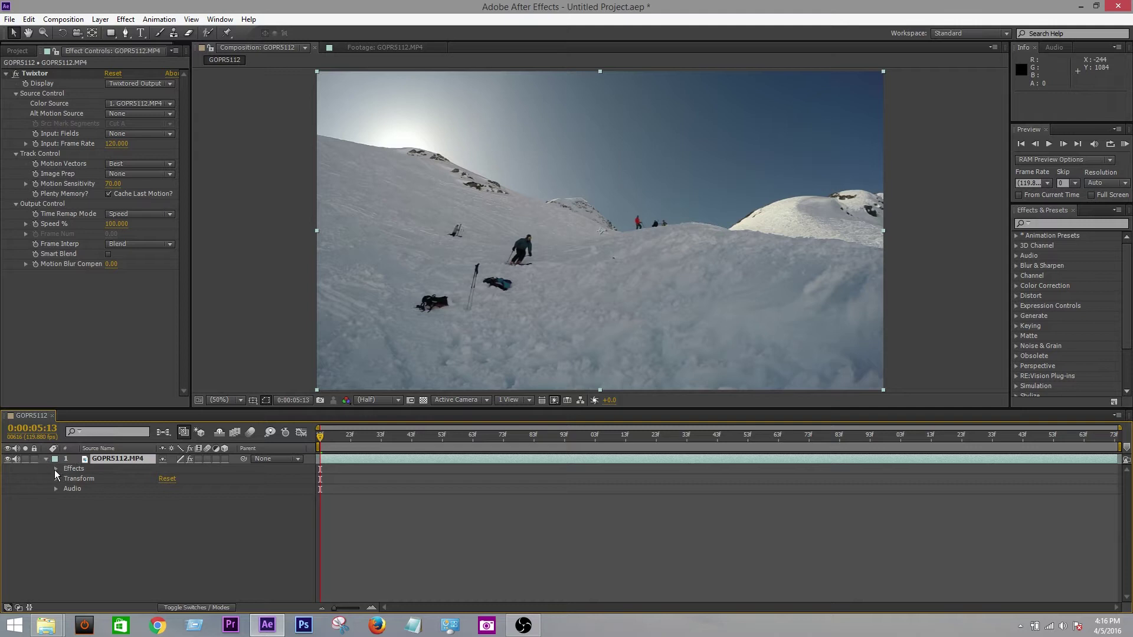
{"action": "left_click", "coordinate": [56, 468]}
{"action": "left_click", "coordinate": [66, 479]}
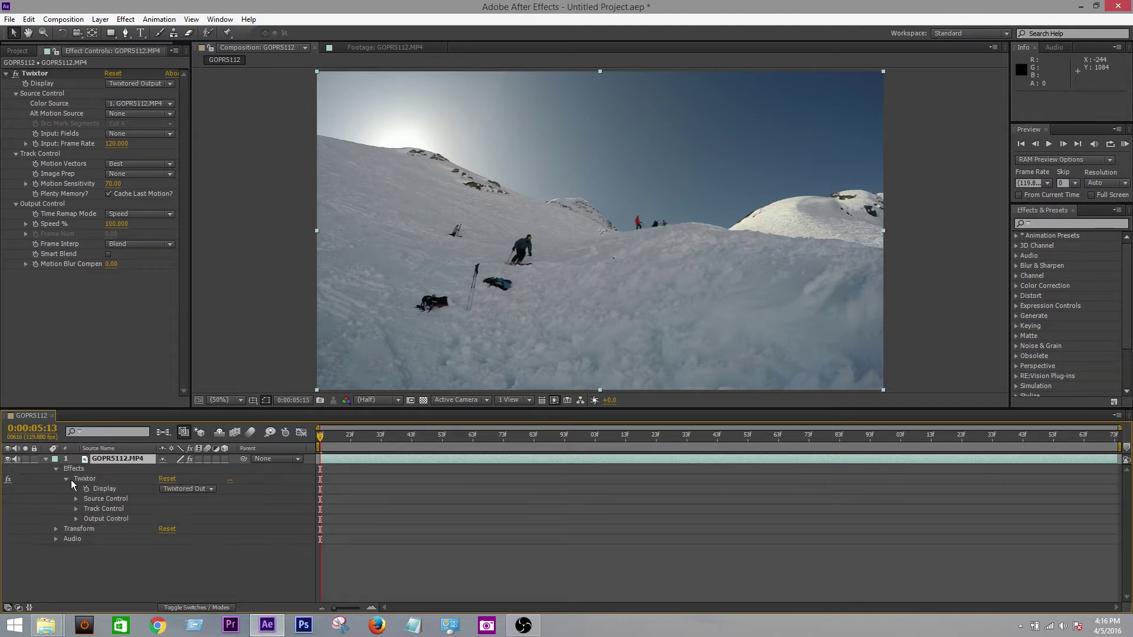
{"action": "left_click", "coordinate": [76, 519]}
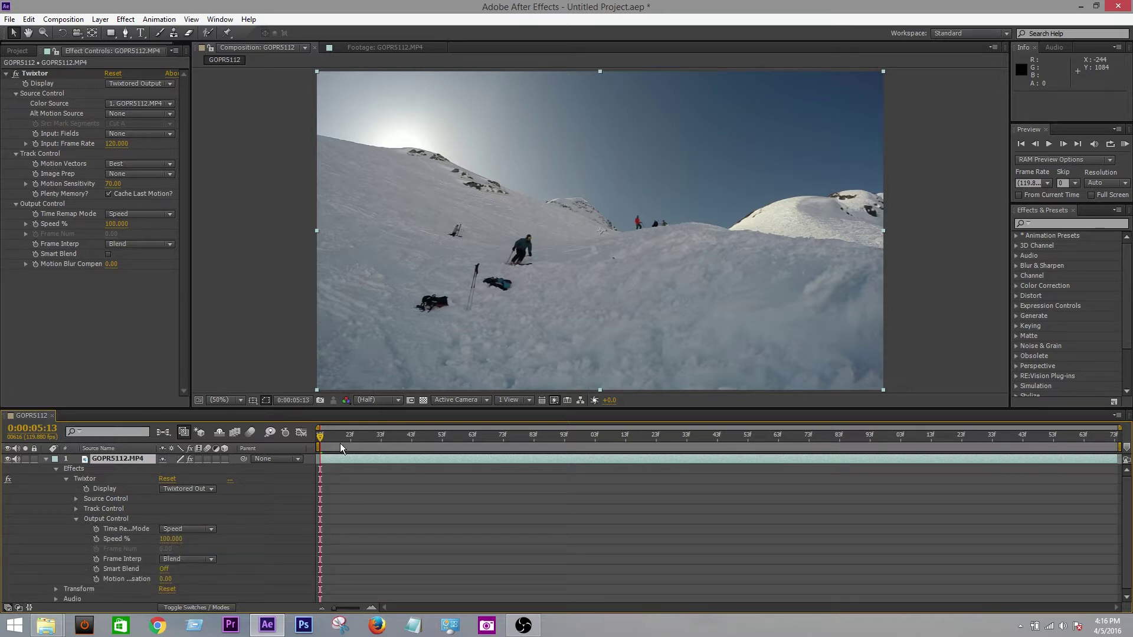
{"action": "left_click", "coordinate": [322, 436]}
Step: Keyframe Speed % at 100 at the start and 15 at the 0:00:05:92 takeoff, then preview
{"action": "left_click", "coordinate": [97, 539]}
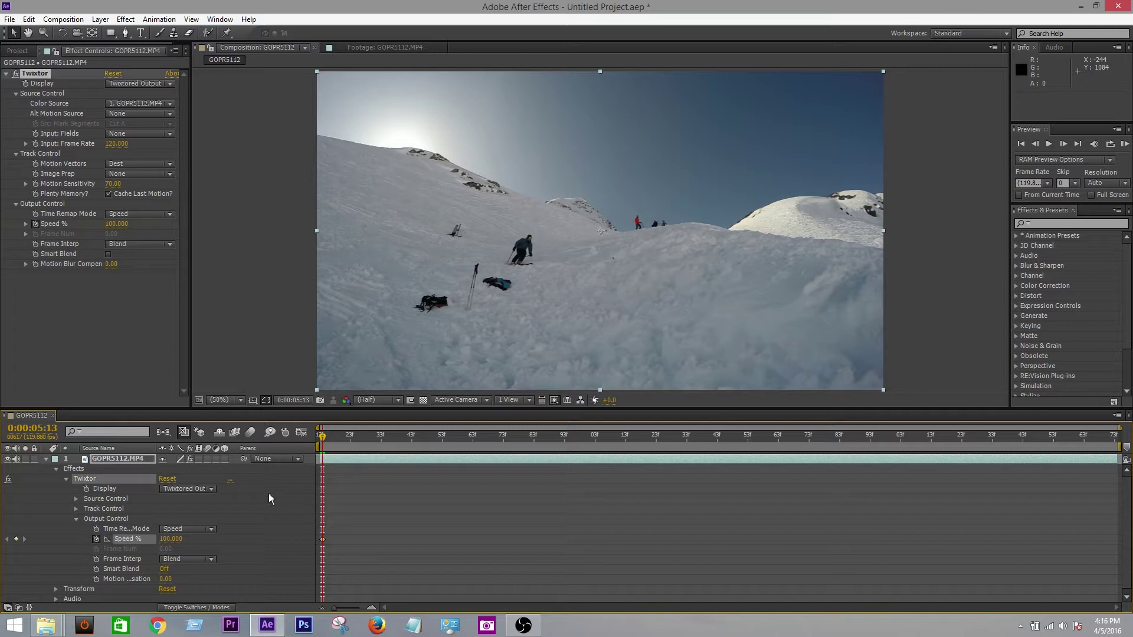
{"action": "left_click_drag", "start_coordinate": [330, 440], "coordinate": [522, 452]}
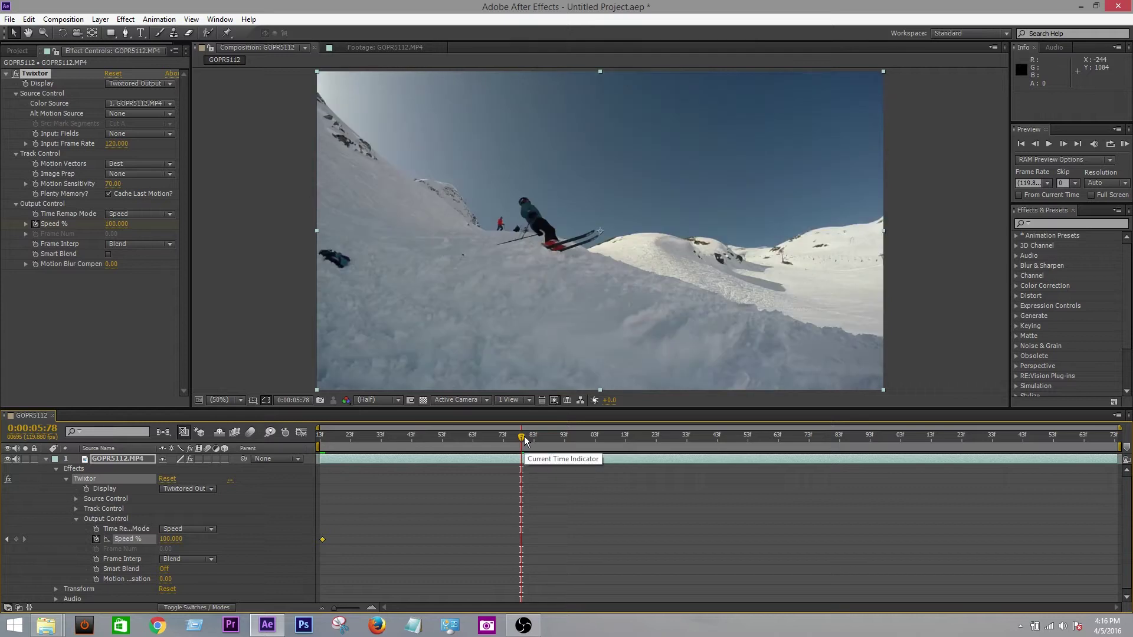
{"action": "left_click_drag", "start_coordinate": [525, 440], "coordinate": [569, 445]}
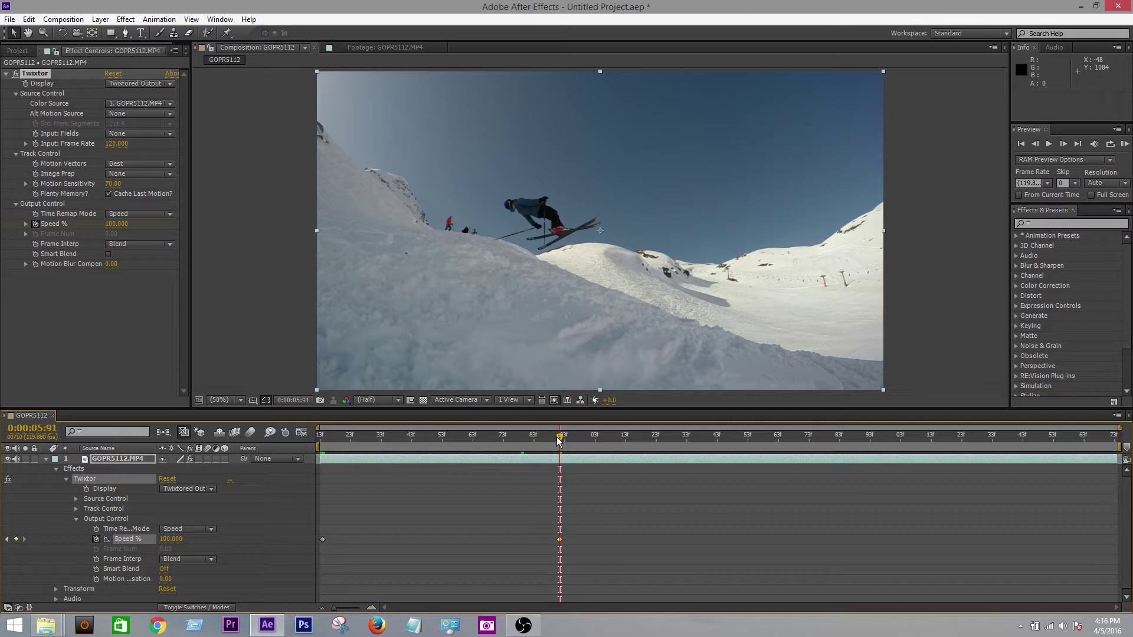
{"action": "left_click_drag", "start_coordinate": [560, 440], "coordinate": [562, 440]}
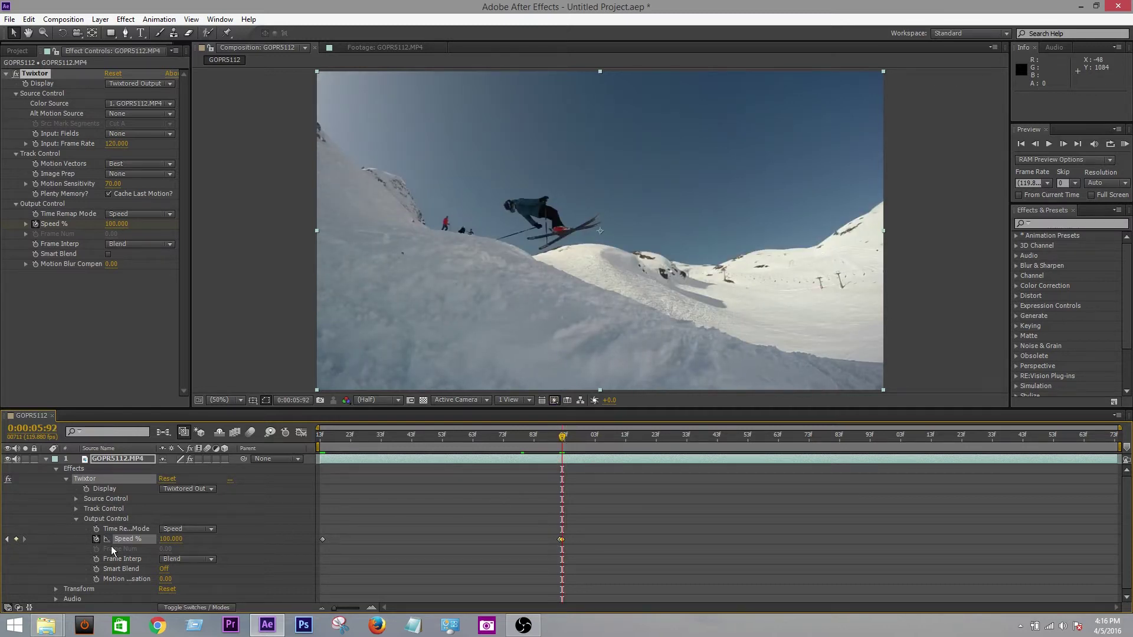
{"action": "left_click", "coordinate": [173, 539]}
{"action": "left_click", "coordinate": [230, 543]}
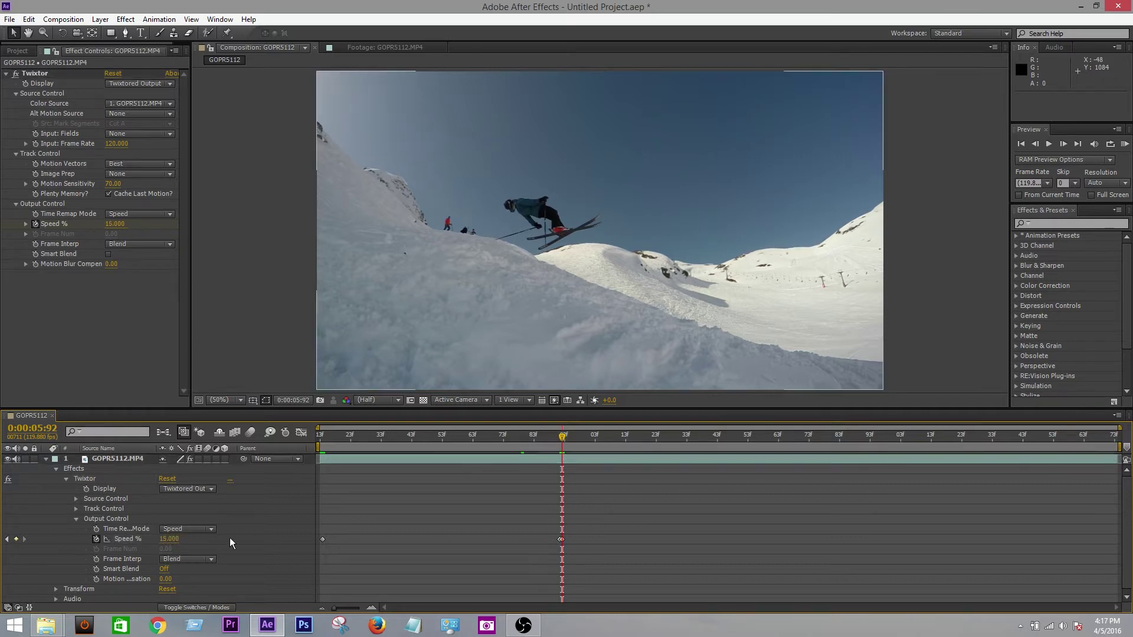
{"action": "left_click_drag", "start_coordinate": [563, 437], "coordinate": [1112, 446]}
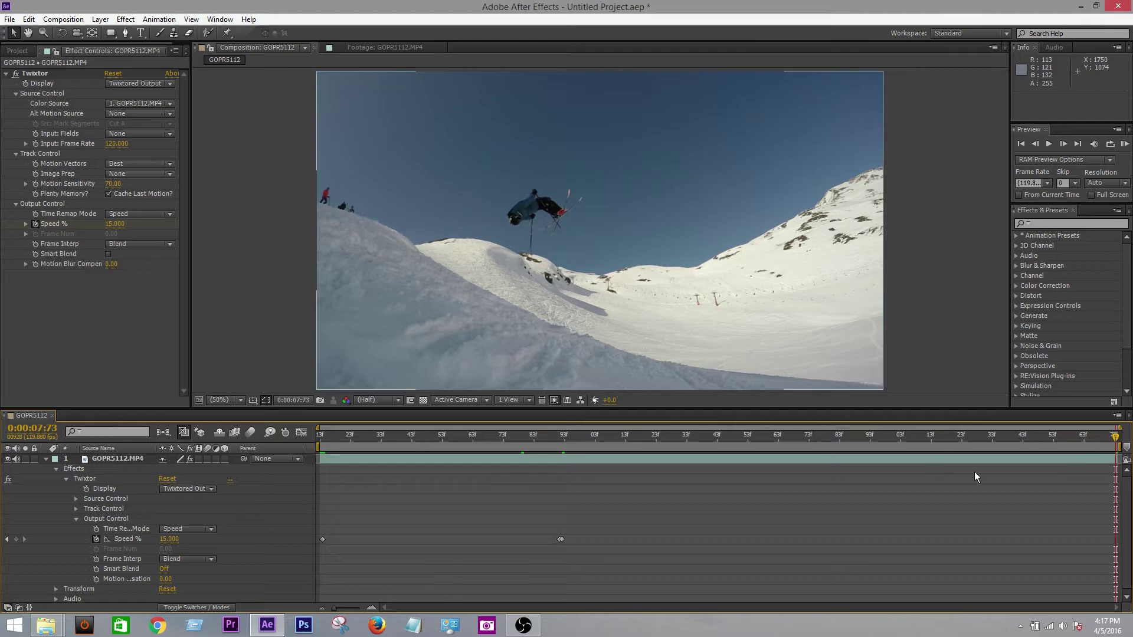
Step: Change the GOPR5112 composition's duration to 0:00:12:61 at 99 fps in Composition Settings
{"action": "left_click", "coordinate": [64, 19]}
{"action": "left_click", "coordinate": [94, 50]}
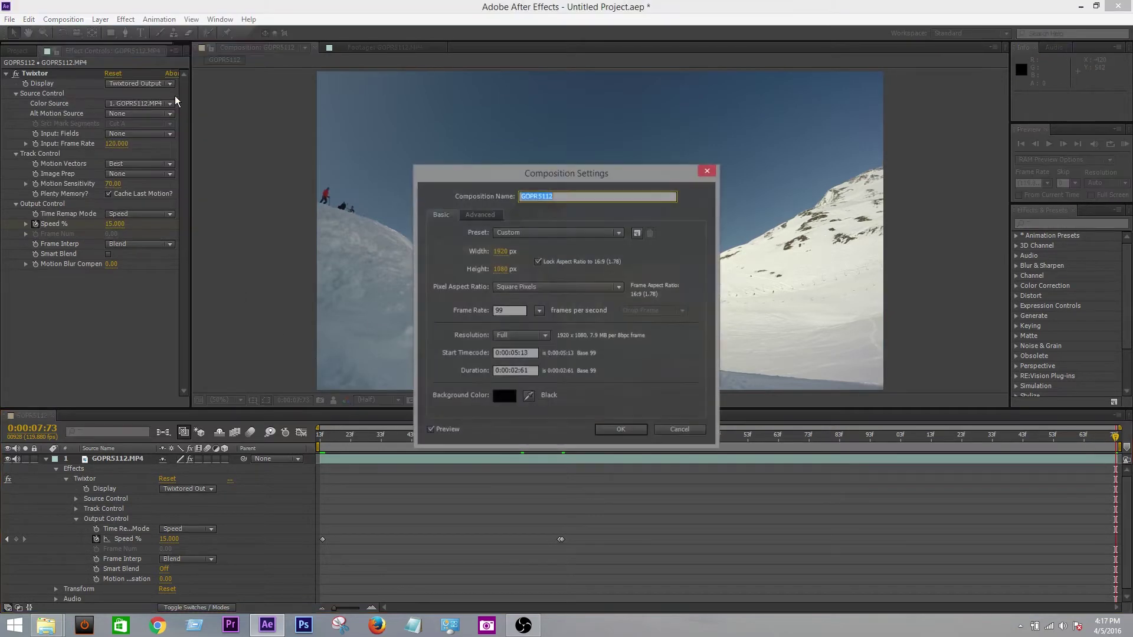
{"action": "left_click", "coordinate": [525, 371]}
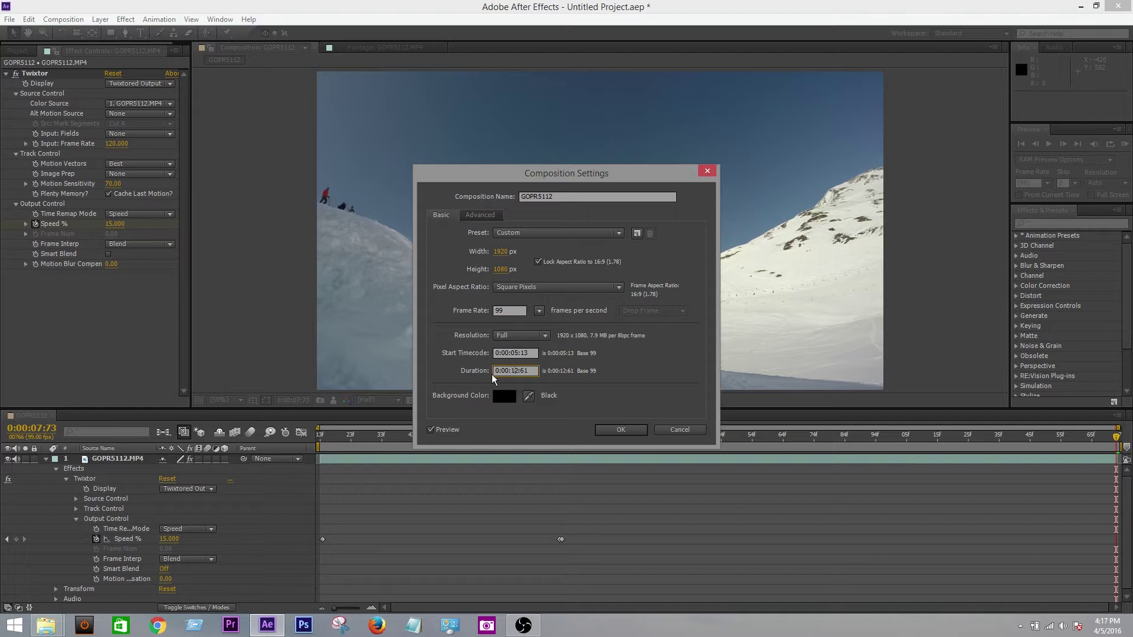
{"action": "left_click", "coordinate": [617, 430]}
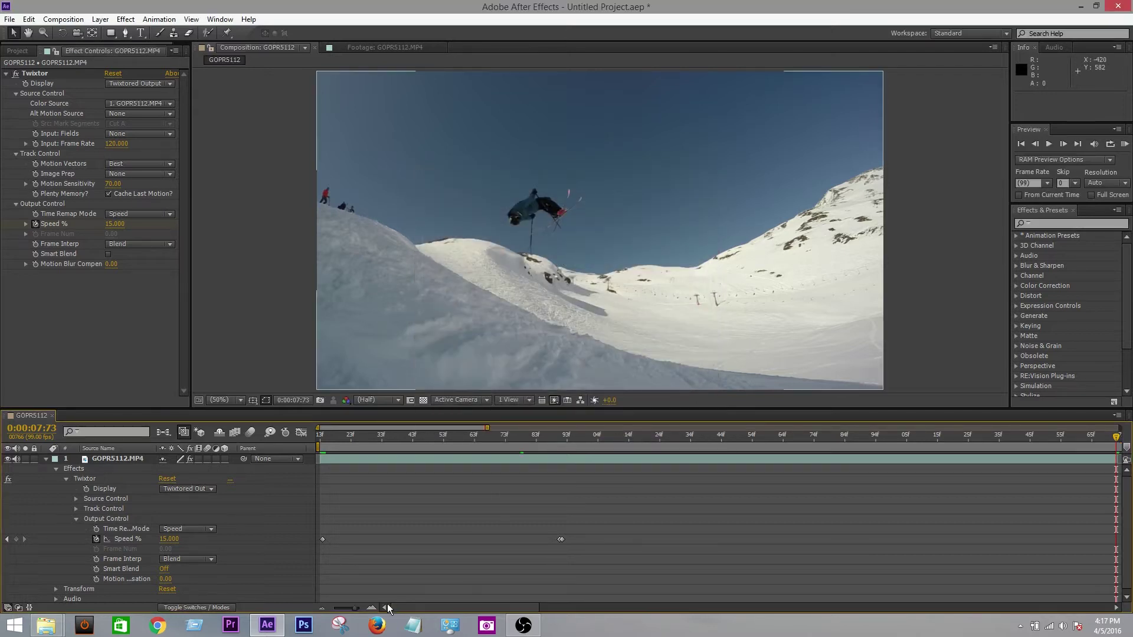
{"action": "left_click_drag", "start_coordinate": [354, 607], "coordinate": [315, 613]}
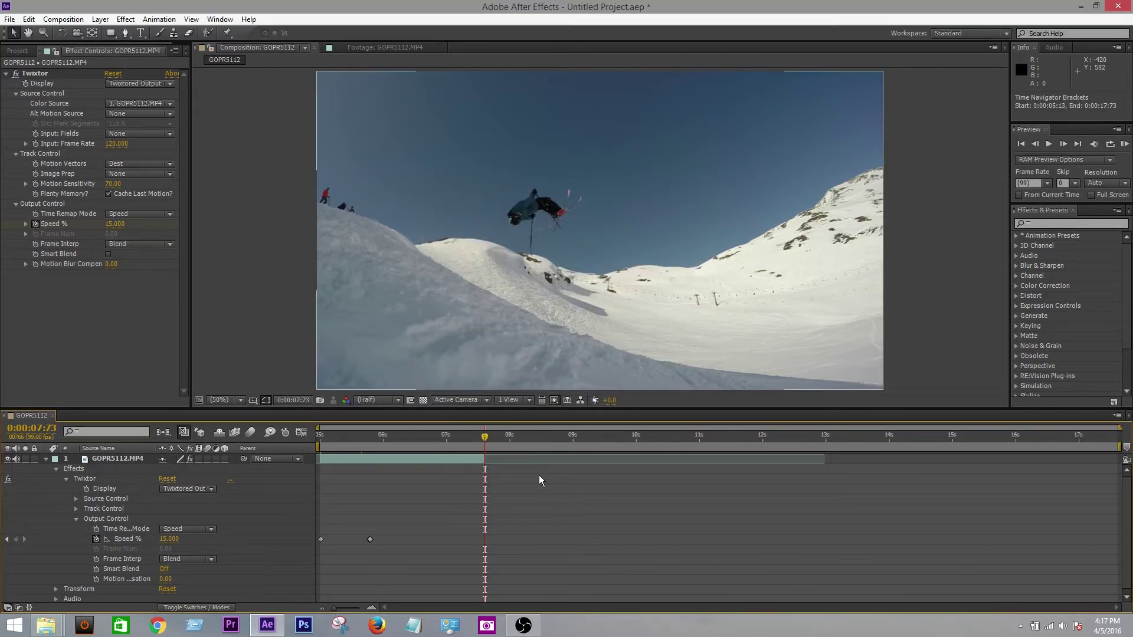
Step: Enable Time Remapping on GOPR5112.MP4 at its last frame and drag its end out to about 17:77
{"action": "left_click_drag", "start_coordinate": [485, 458], "coordinate": [917, 469]}
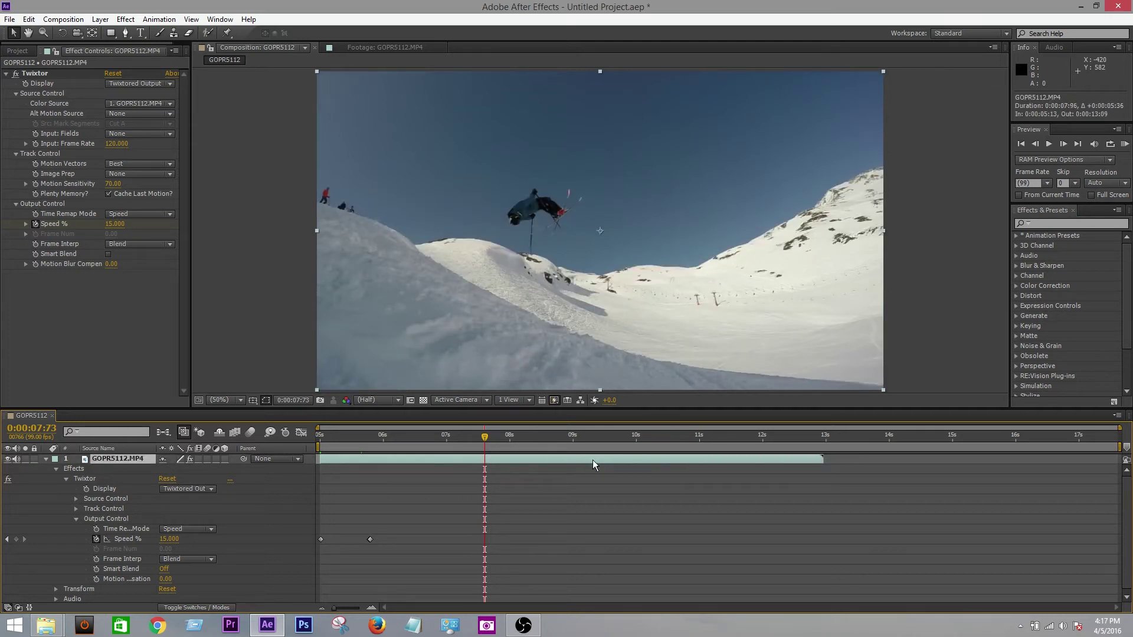
{"action": "left_click", "coordinate": [596, 437]}
{"action": "left_click", "coordinate": [763, 437]}
{"action": "left_click", "coordinate": [823, 438]}
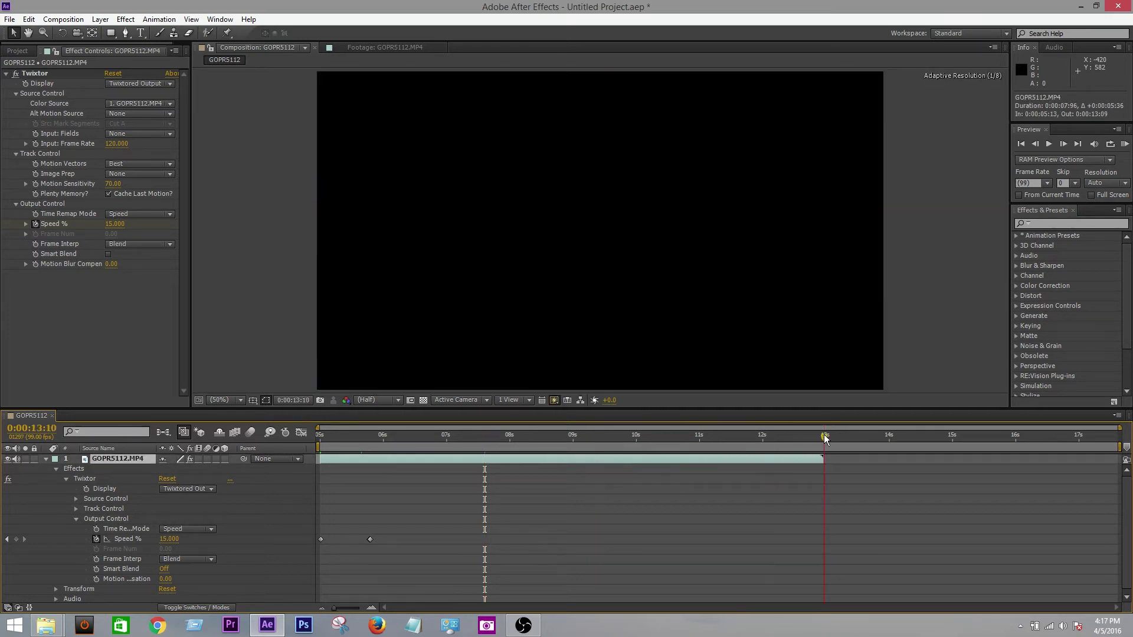
{"action": "left_click_drag", "start_coordinate": [824, 438], "coordinate": [818, 439]}
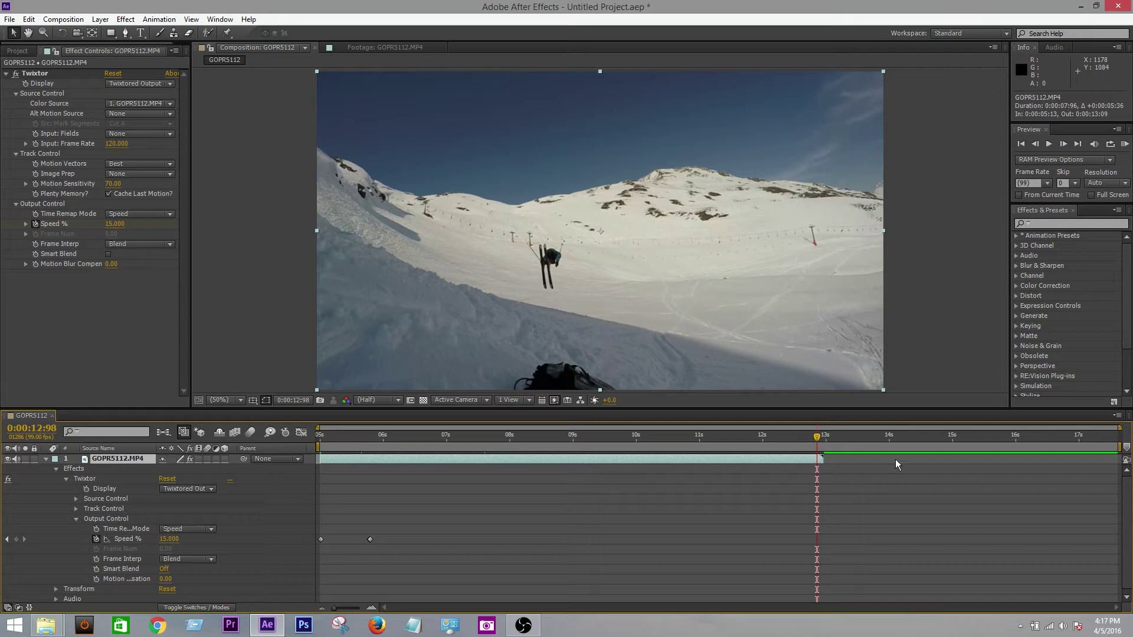
{"action": "right_click", "coordinate": [810, 460]}
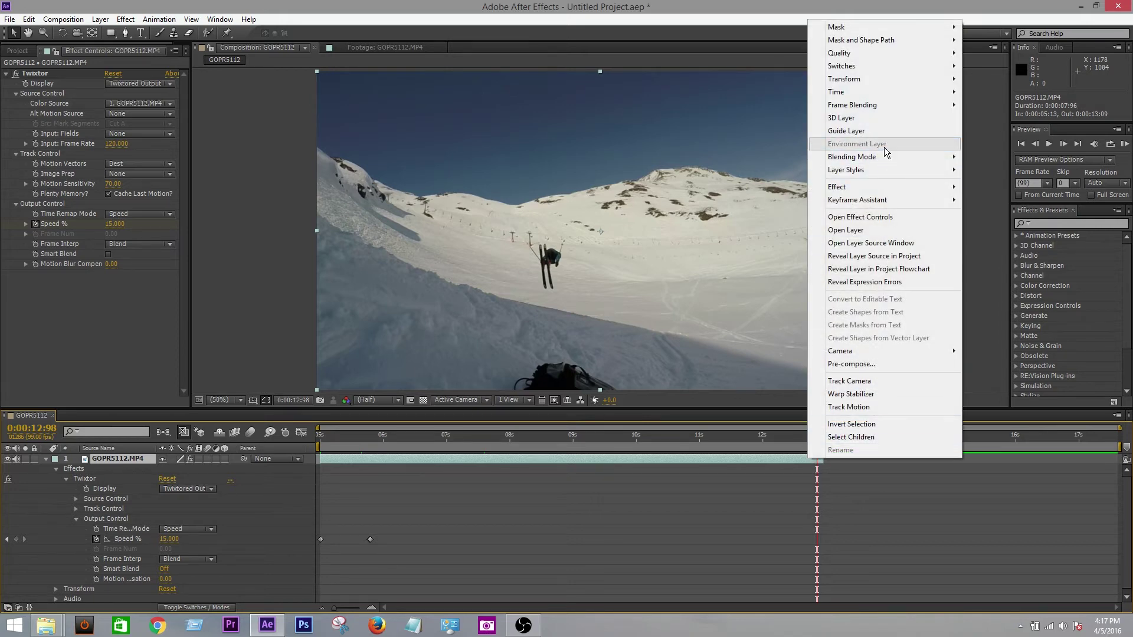
{"action": "mouse_move", "coordinate": [862, 93]}
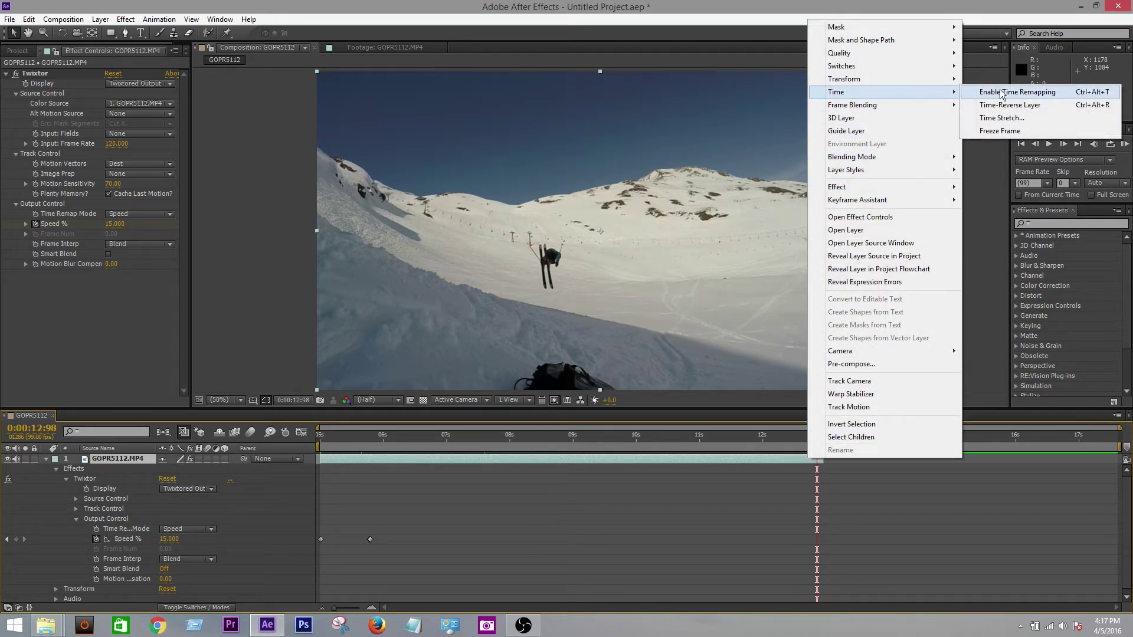
{"action": "left_click", "coordinate": [1001, 93]}
{"action": "left_click_drag", "start_coordinate": [823, 462], "coordinate": [1118, 462]}
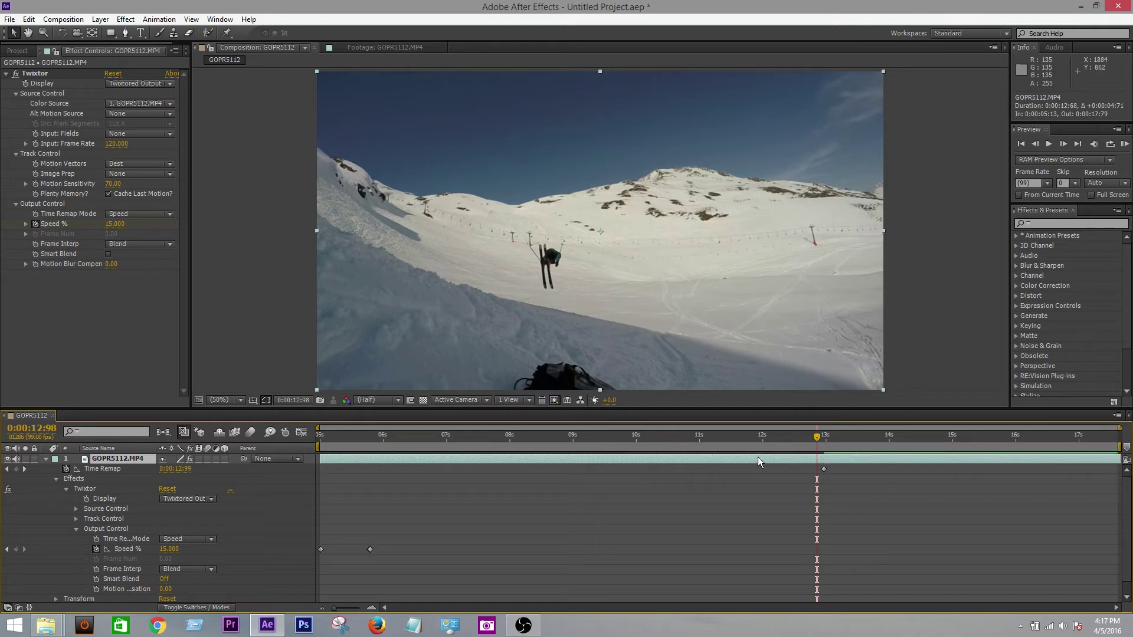
Step: Set GOPR5112.MP4's frame blending to Pixel Motion and switch on the composition's frame blending
{"action": "right_click", "coordinate": [757, 456]}
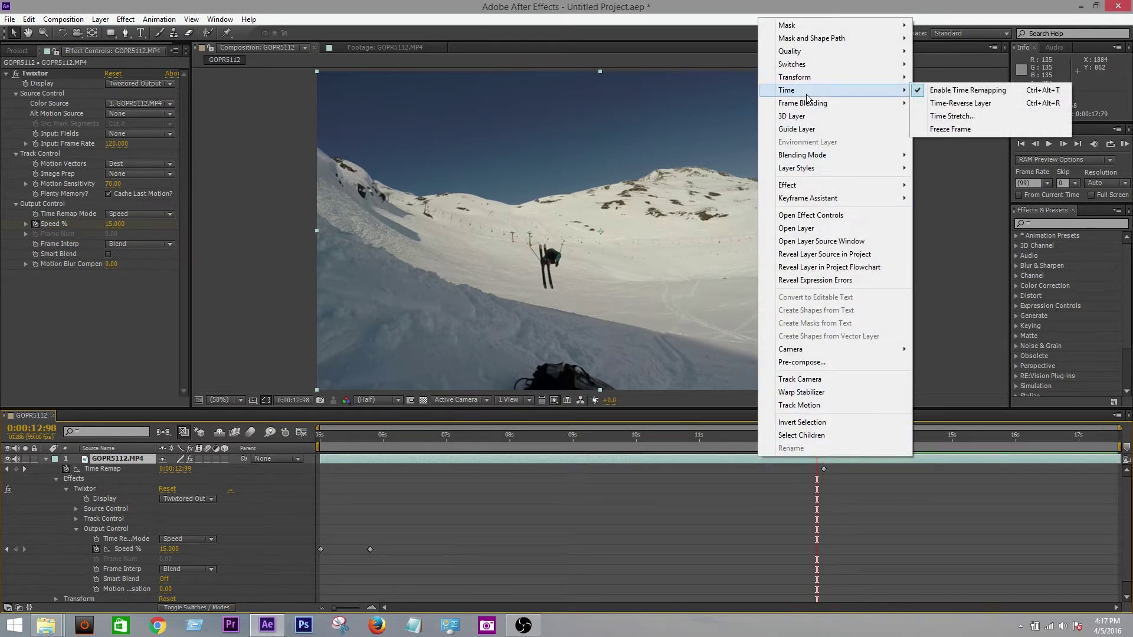
{"action": "mouse_move", "coordinate": [826, 103]}
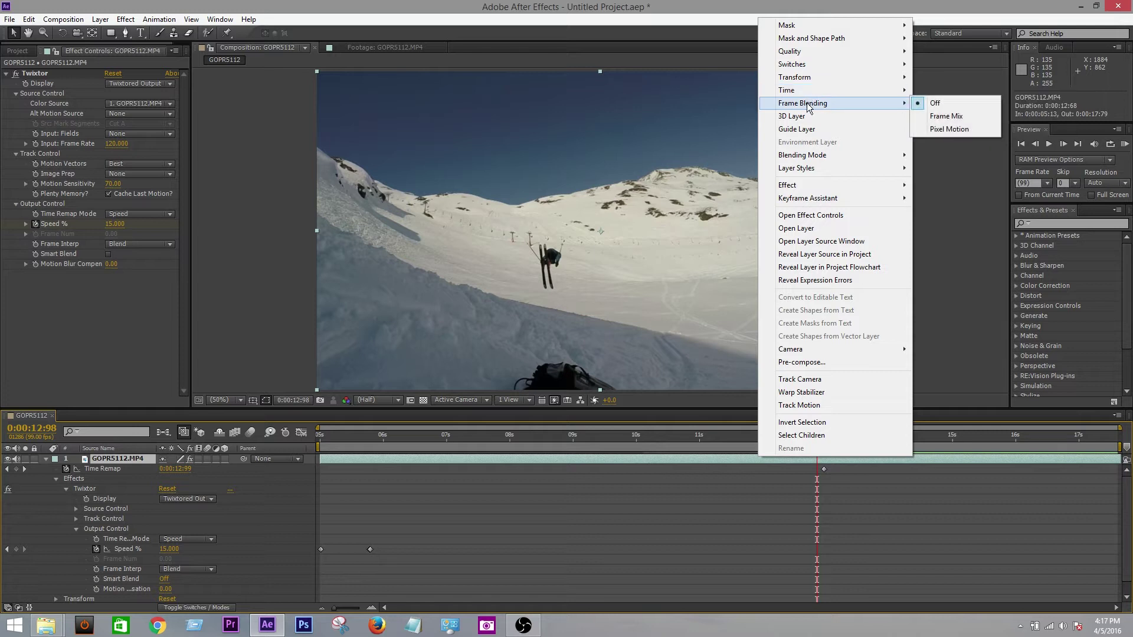
{"action": "left_click", "coordinate": [980, 130]}
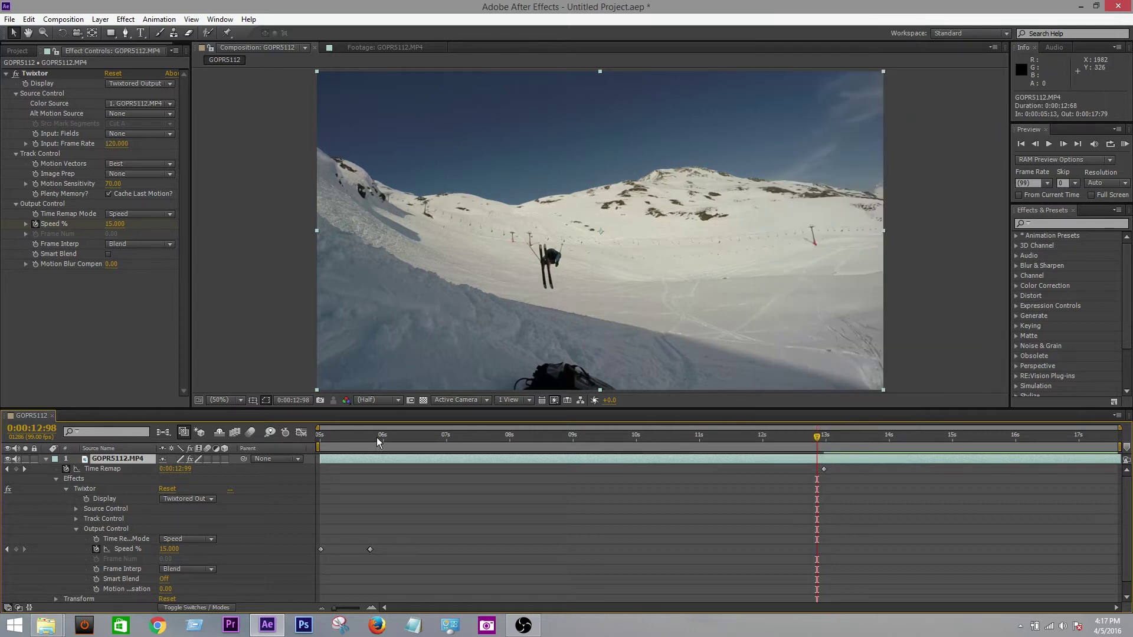
{"action": "left_click", "coordinate": [235, 433]}
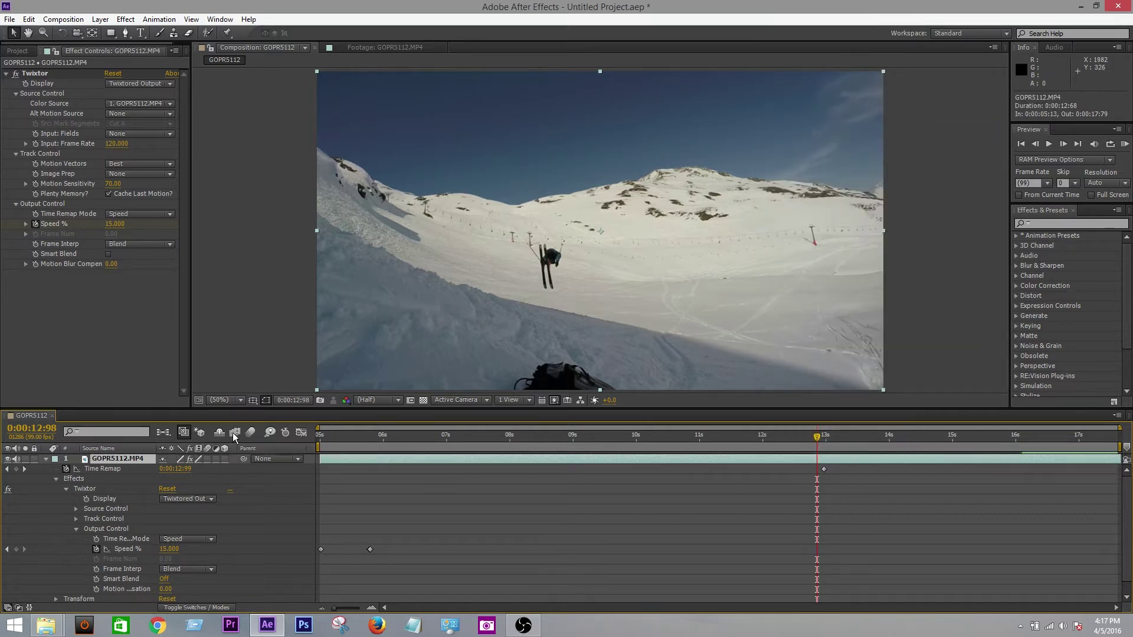
Step: End the work area at about 13:95 and trim the GOPR5112 comp to it
{"action": "left_click", "coordinate": [761, 440]}
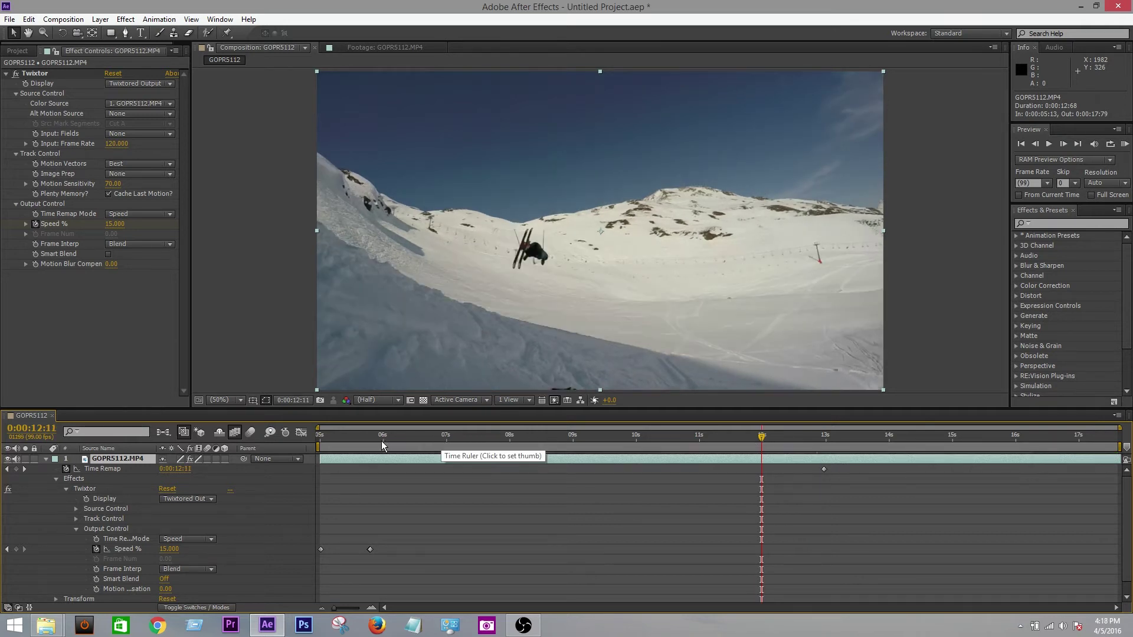
{"action": "mouse_move", "coordinate": [439, 443]}
{"action": "left_mouse_down"}
{"action": "mouse_move", "coordinate": [362, 443]}
{"action": "mouse_move", "coordinate": [429, 445]}
{"action": "left_mouse_up"}
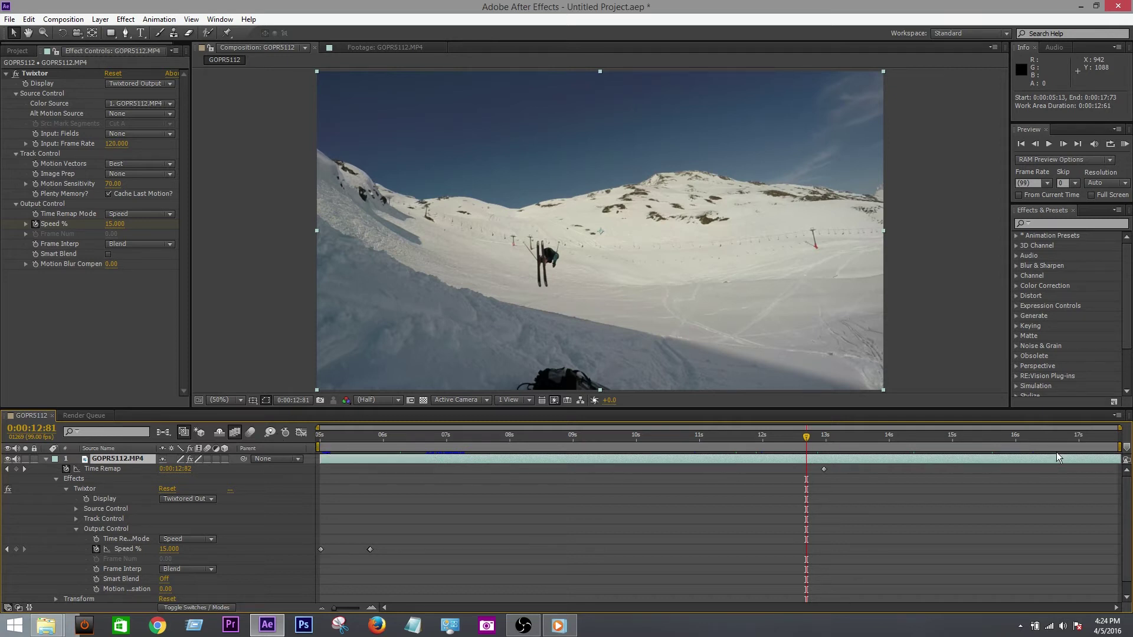
{"action": "left_click_drag", "start_coordinate": [1120, 446], "coordinate": [810, 451]}
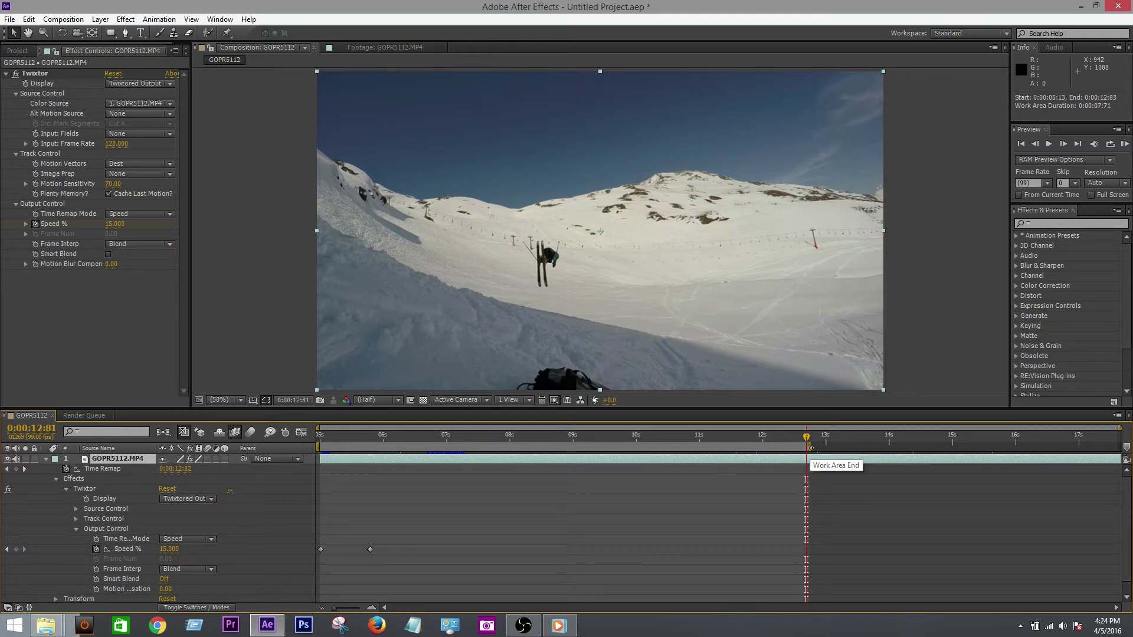
{"action": "right_click", "coordinate": [809, 449]}
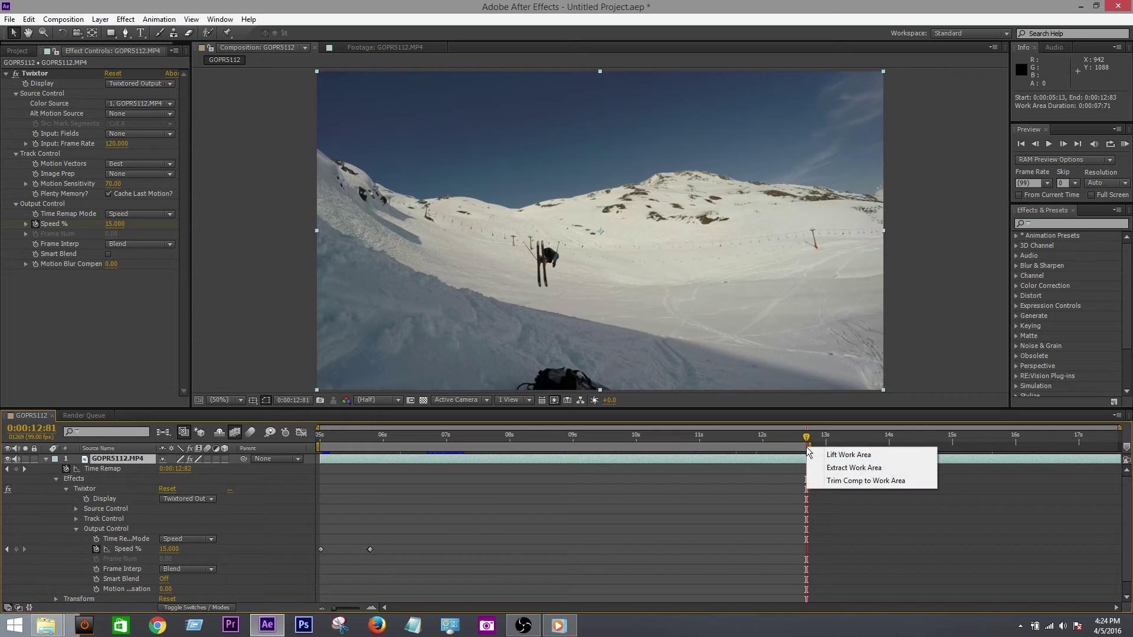
{"action": "left_click", "coordinate": [850, 485]}
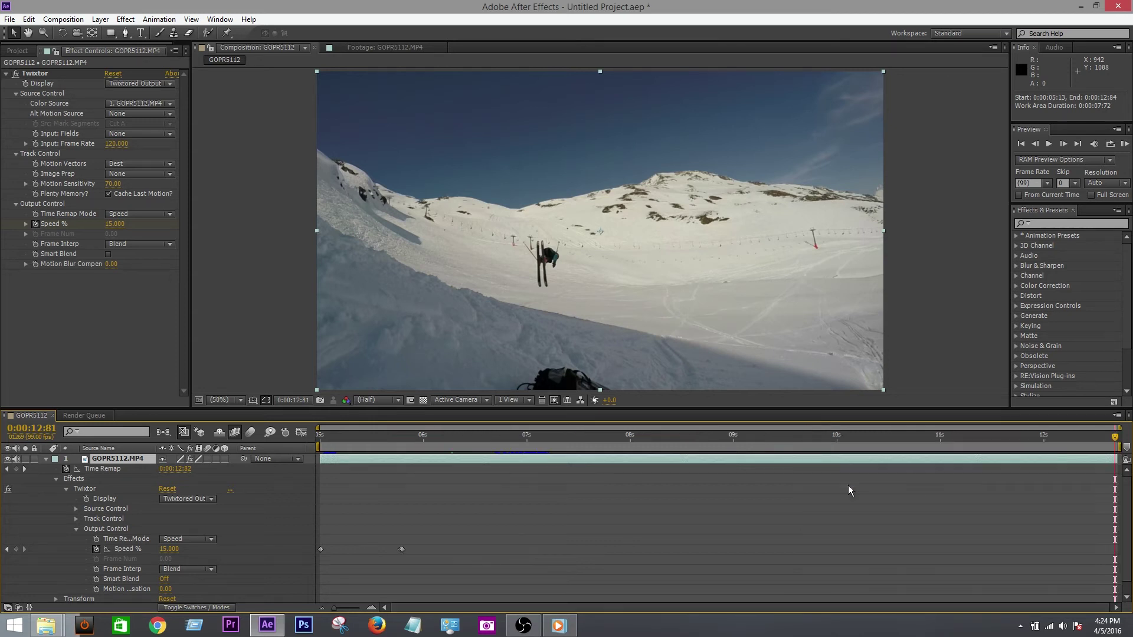
{"action": "left_click", "coordinate": [901, 459]}
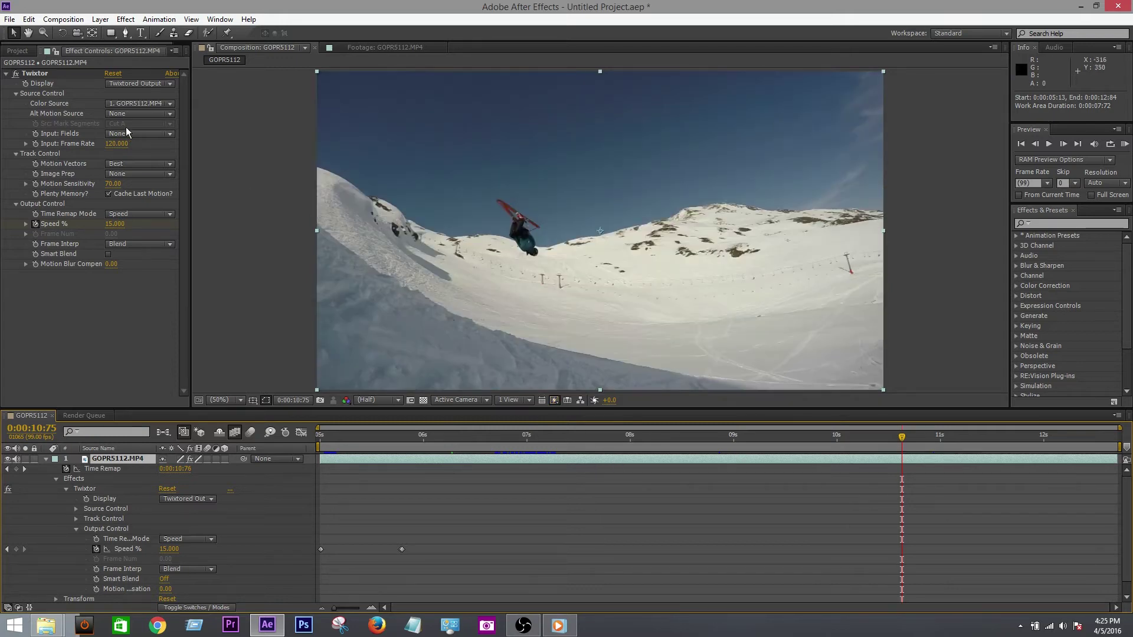
Step: Queue the composition and render it as Awesome Backflip.avi
{"action": "left_click", "coordinate": [63, 19]}
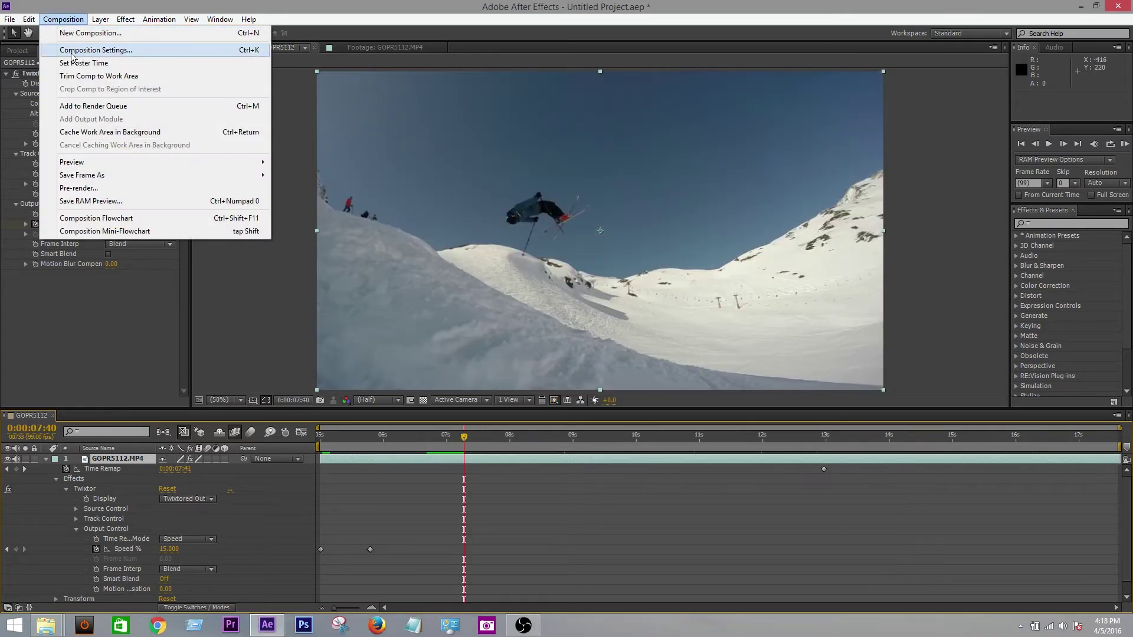
{"action": "left_click", "coordinate": [76, 110]}
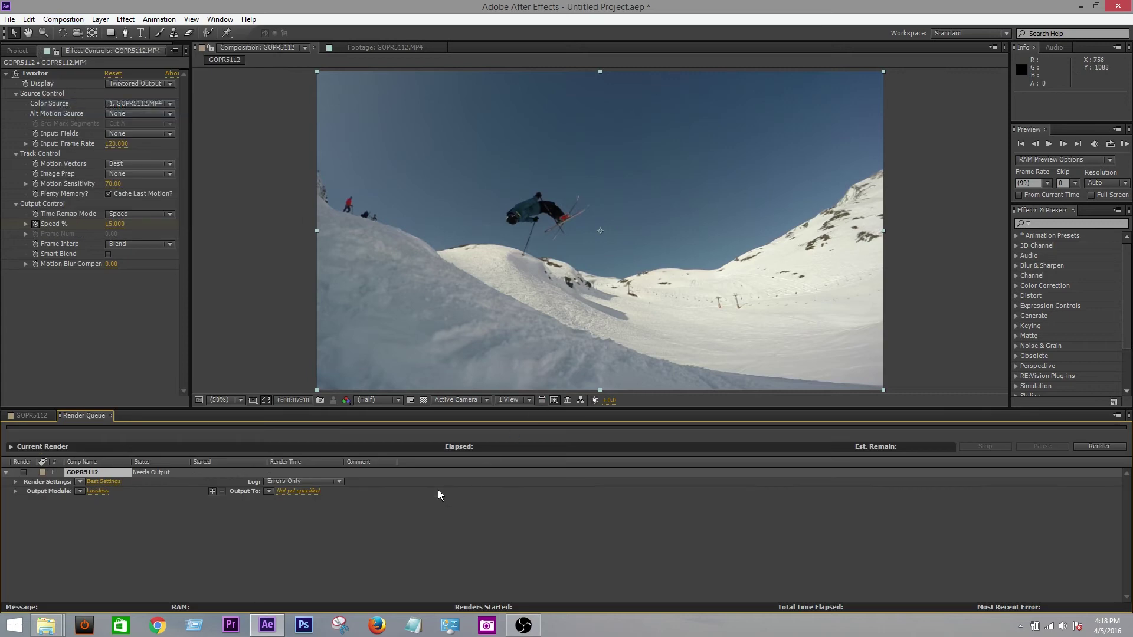
{"action": "left_click", "coordinate": [297, 492]}
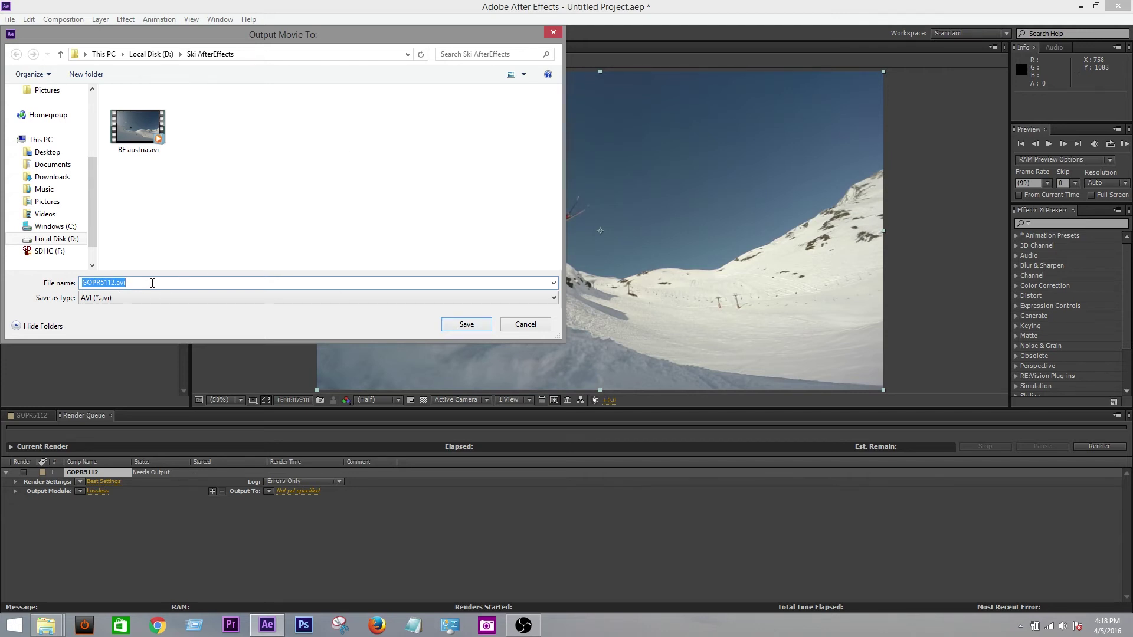
{"action": "type", "text": "Awesome Backflip"}
{"action": "left_click", "coordinate": [457, 326]}
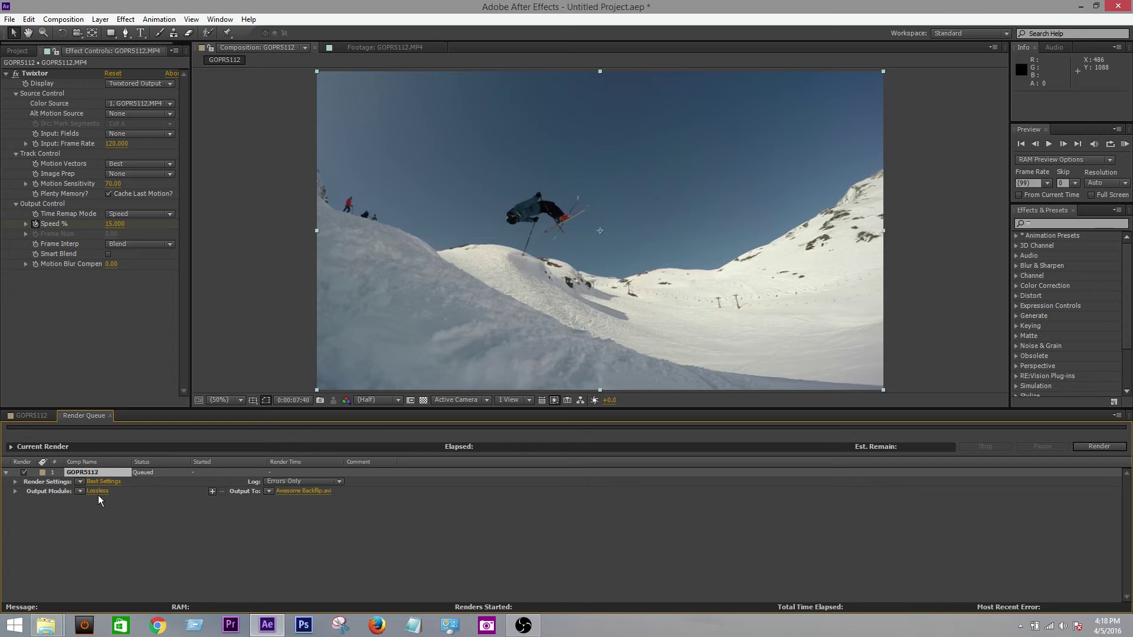
{"action": "left_click", "coordinate": [1099, 449]}
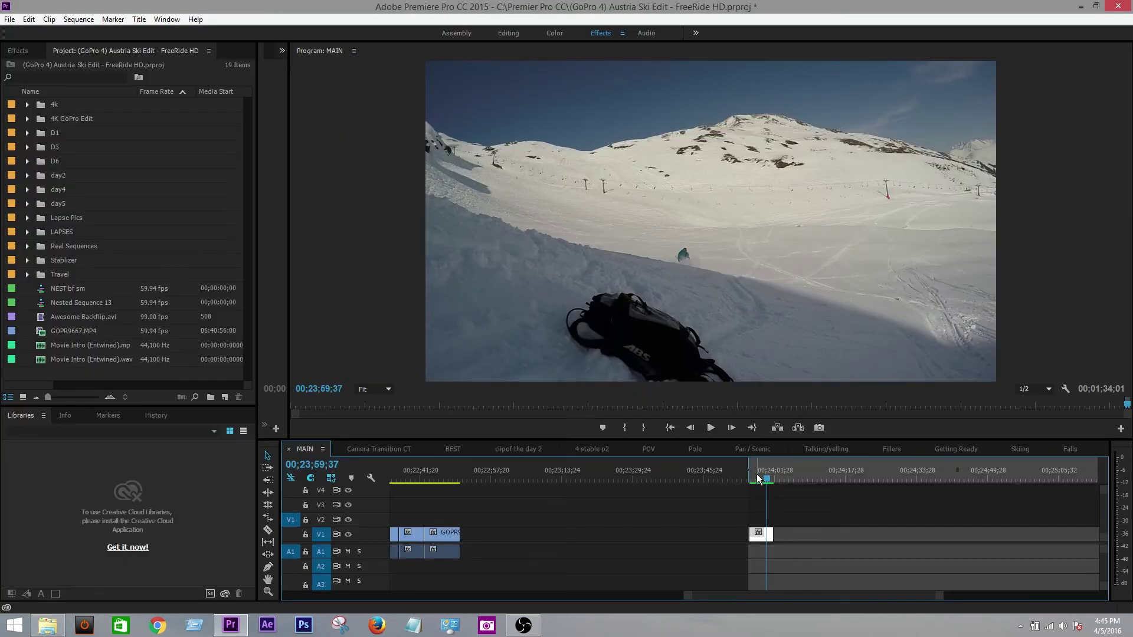
Step: Scrub the MAIN sequence and set the playhead to 00;24;00;27
{"action": "left_click_drag", "start_coordinate": [761, 477], "coordinate": [763, 479]}
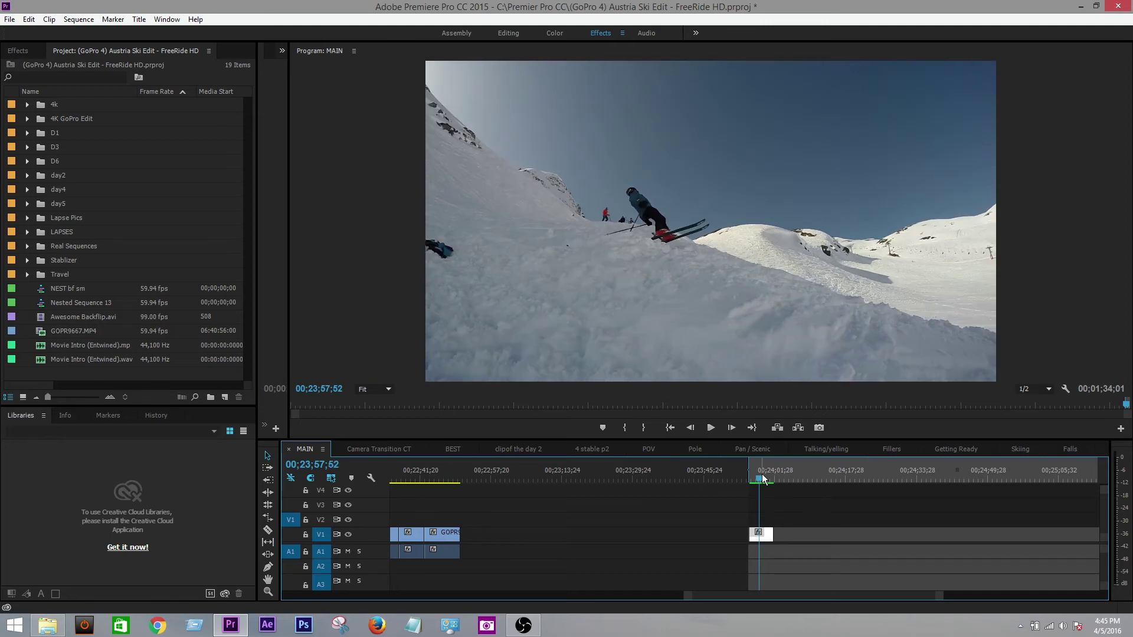
{"action": "left_click", "coordinate": [772, 479]}
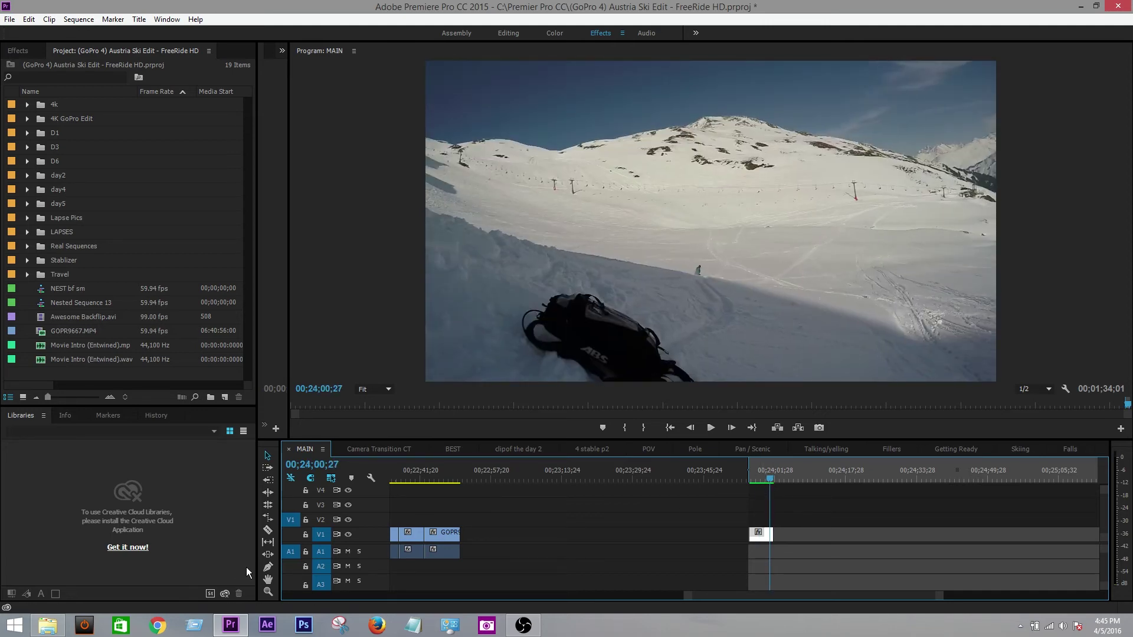
Step: Drag Awesome Backflip.avi from D:\Ski AfterEffects onto the MAIN sequence
{"action": "left_click", "coordinate": [47, 626]}
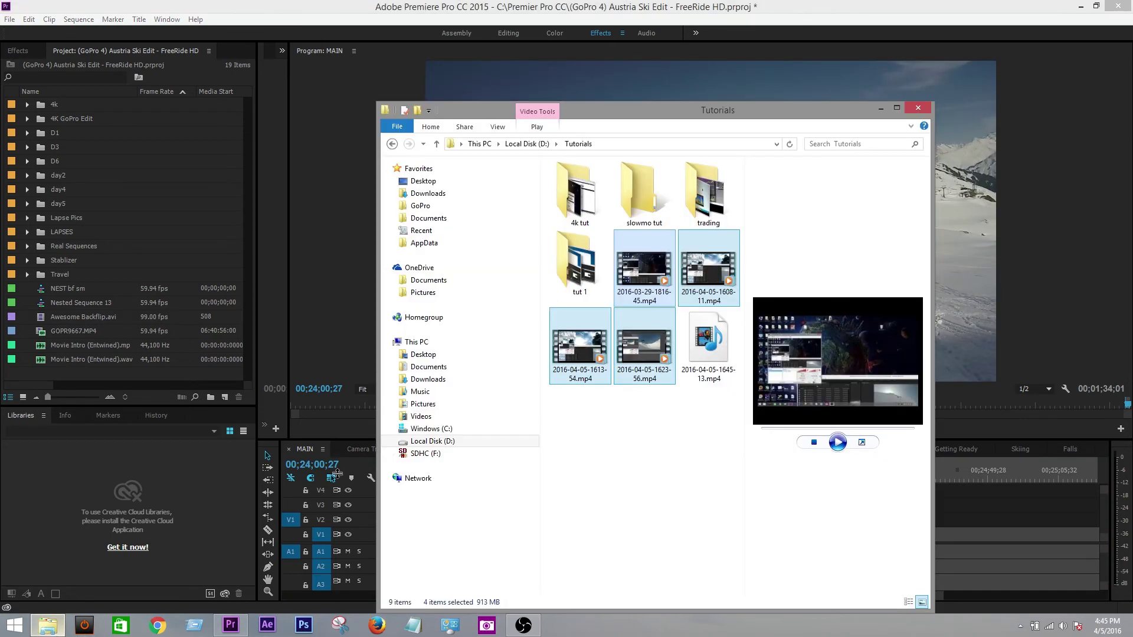
{"action": "left_click", "coordinate": [449, 441]}
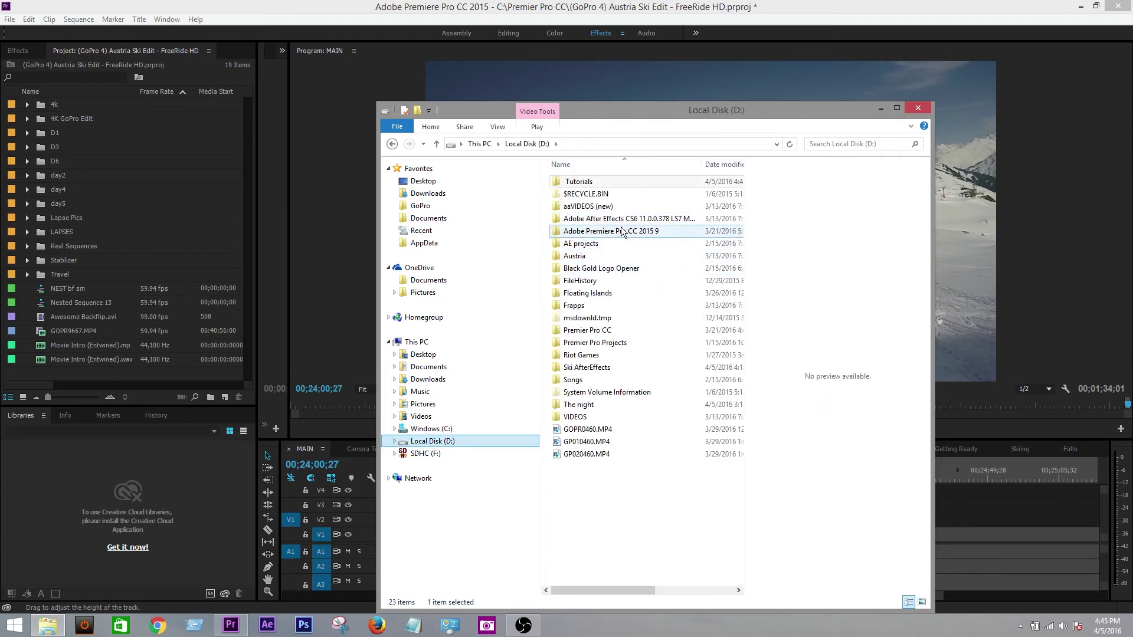
{"action": "double_click", "coordinate": [599, 367]}
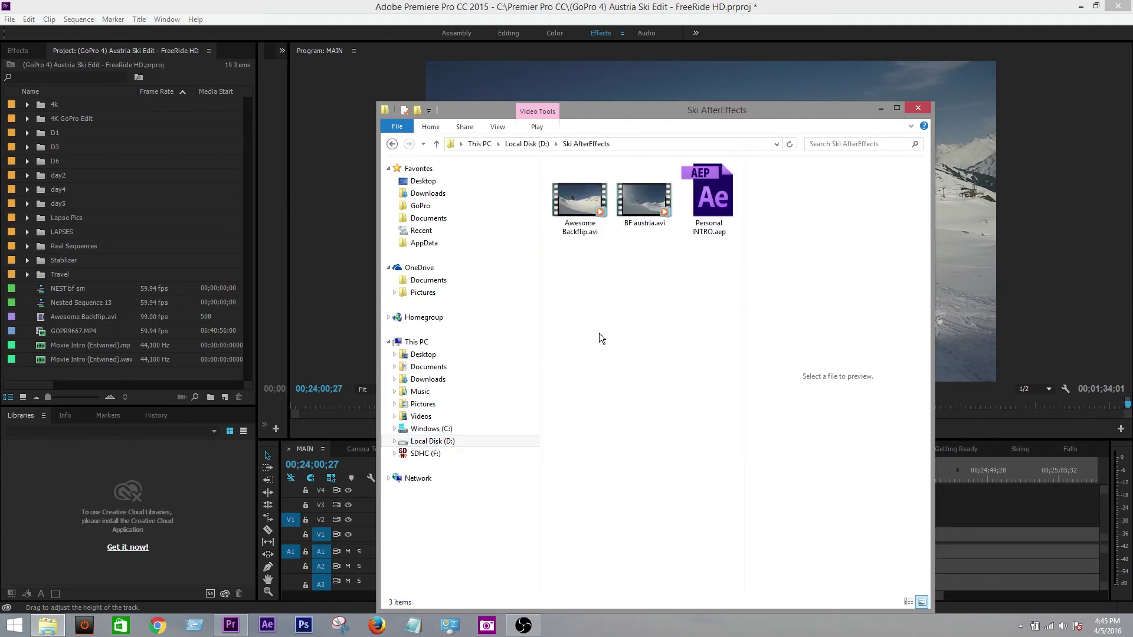
{"action": "left_click_drag", "start_coordinate": [582, 210], "coordinate": [786, 535]}
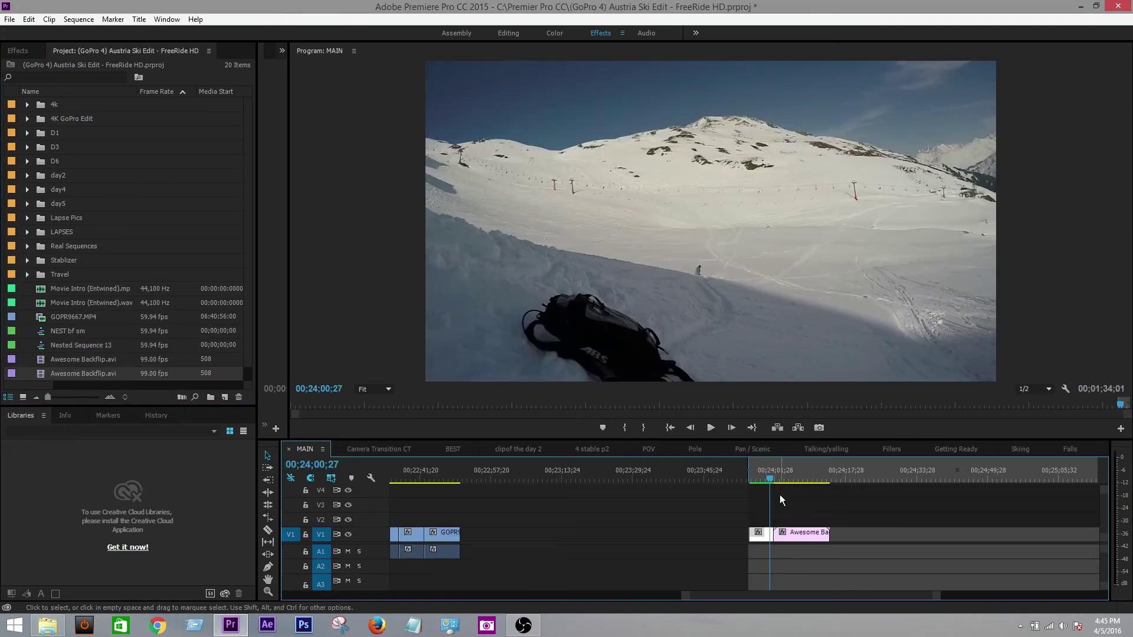
Step: Play through the backflip and shift the clip to start at 00;24;03;12 on V1
{"action": "left_click", "coordinate": [777, 478]}
{"action": "key", "text": "space"}
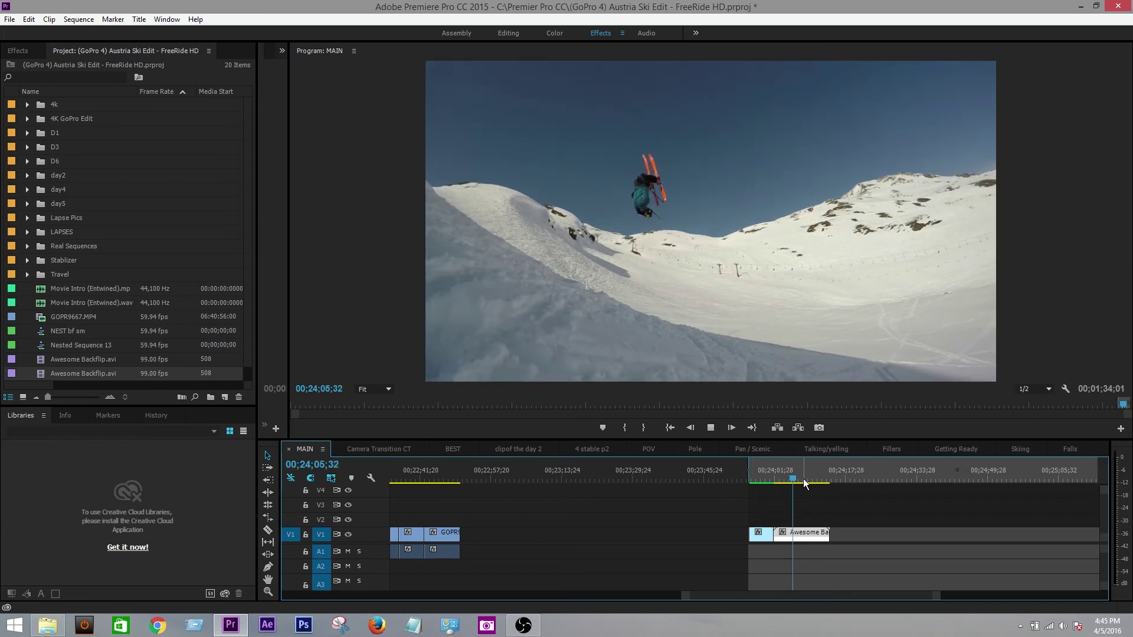
{"action": "key", "text": "space"}
{"action": "left_click_drag", "start_coordinate": [791, 479], "coordinate": [781, 481]}
{"action": "key", "text": "space"}
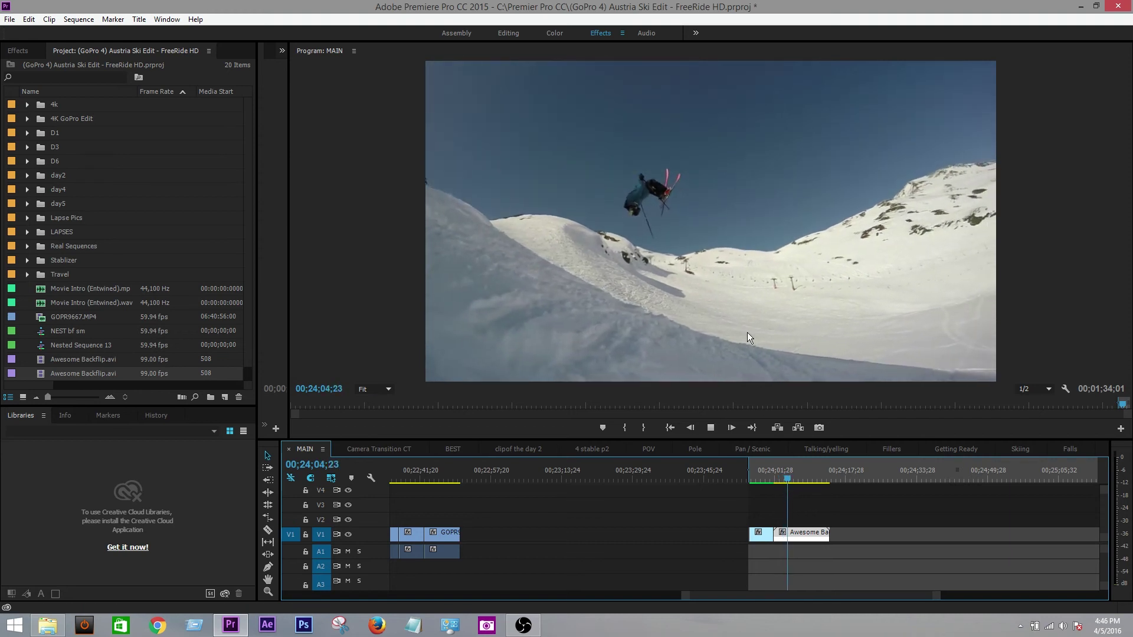
{"action": "key", "text": "space"}
{"action": "left_click_drag", "start_coordinate": [791, 478], "coordinate": [788, 479]}
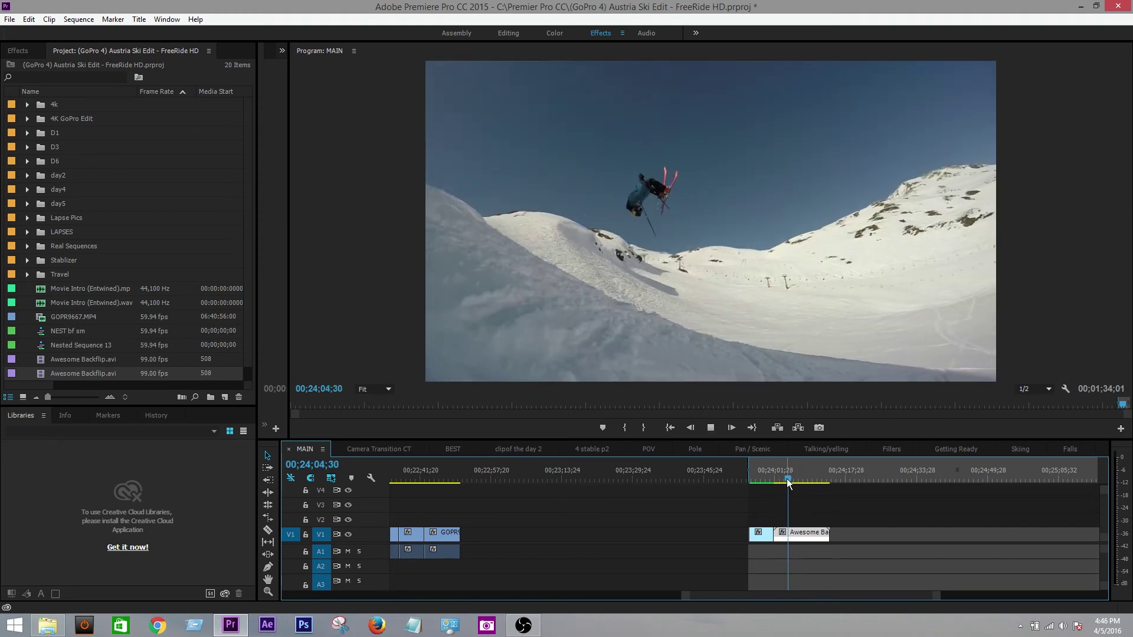
{"action": "key", "text": "space"}
{"action": "left_click_drag", "start_coordinate": [806, 534], "coordinate": [815, 534]}
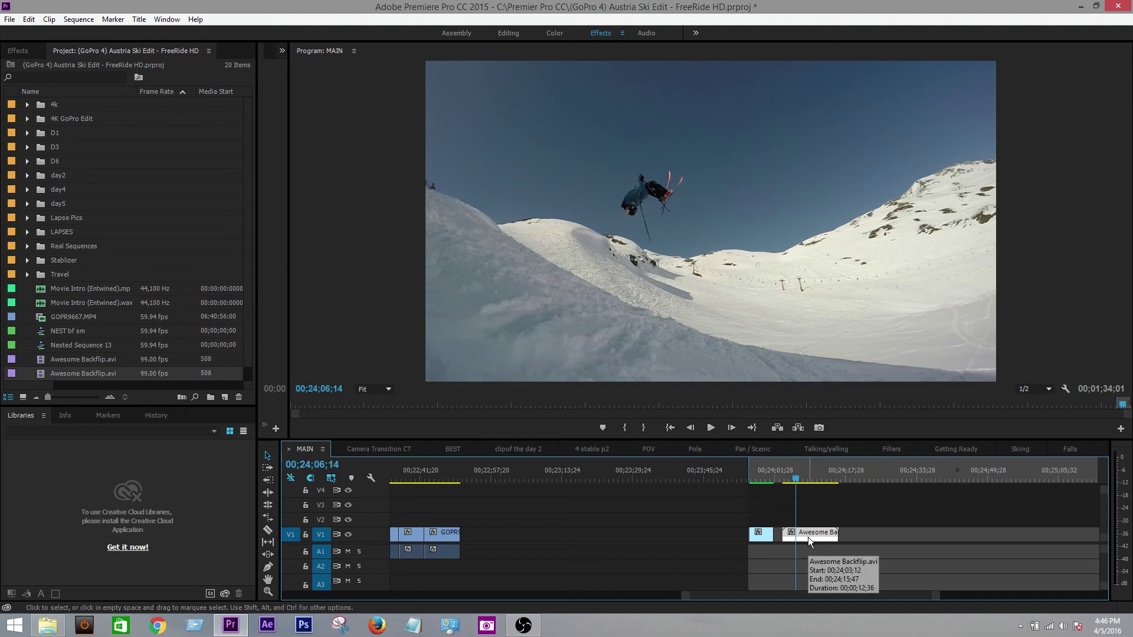
Step: Set Awesome Backflip.avi's speed to 50% via Speed/Duration
{"action": "right_click", "coordinate": [807, 537]}
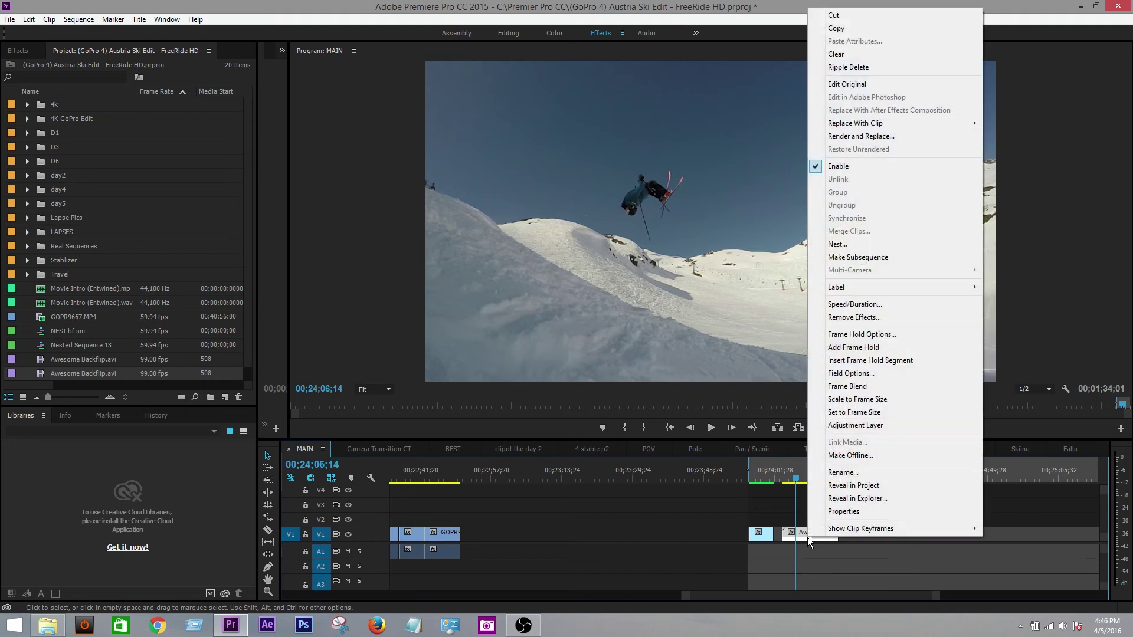
{"action": "left_click", "coordinate": [834, 304]}
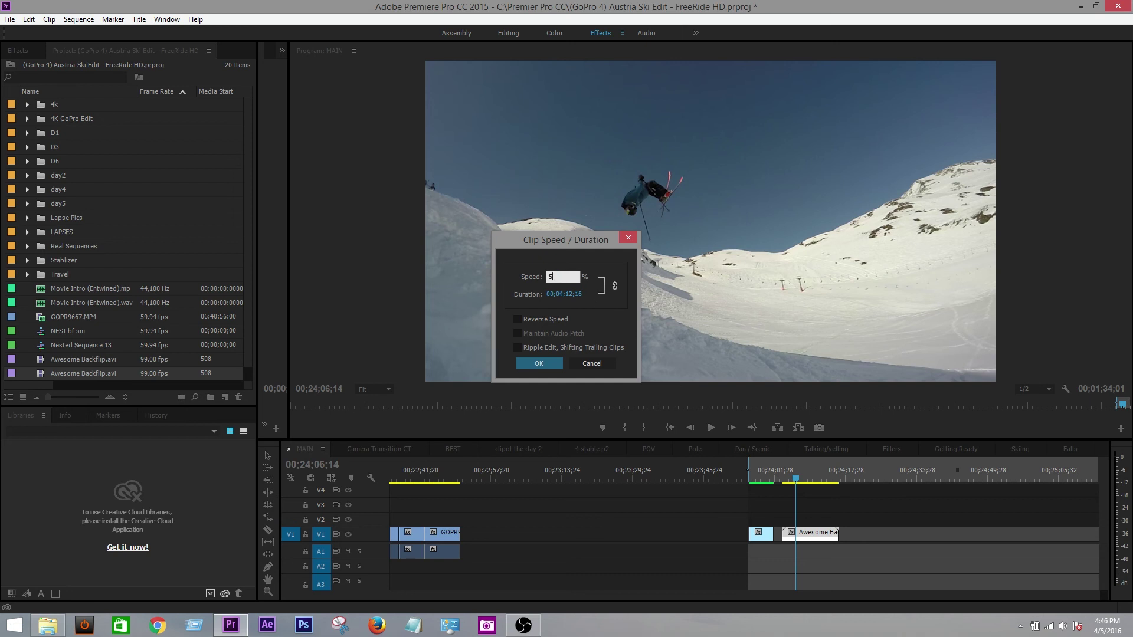
{"action": "key", "text": "Return"}
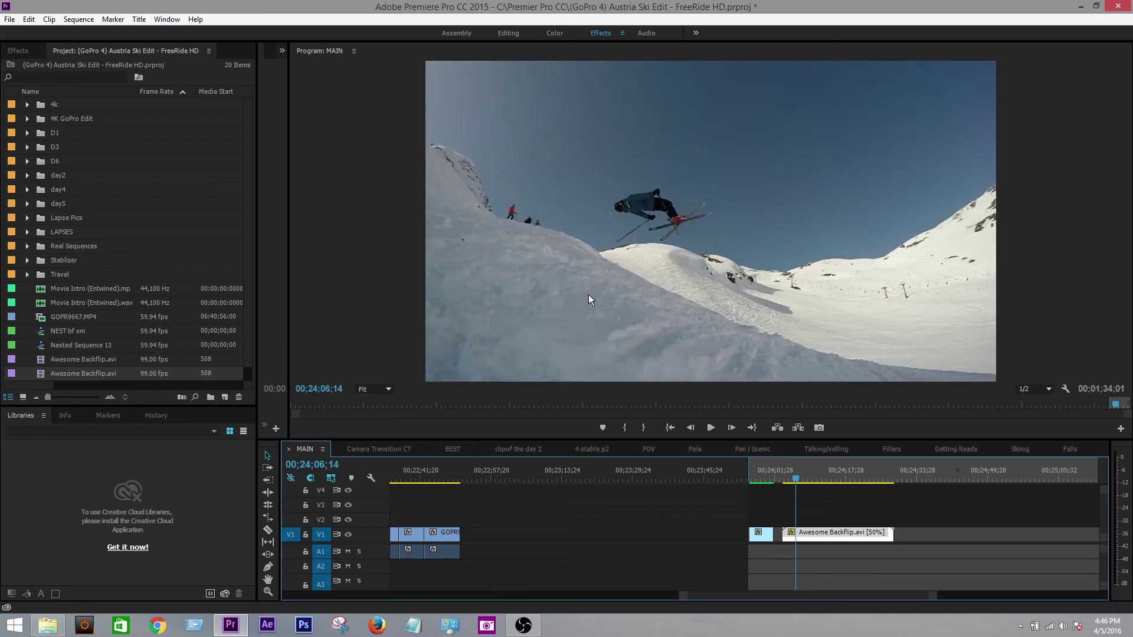
{"action": "left_click", "coordinate": [791, 483]}
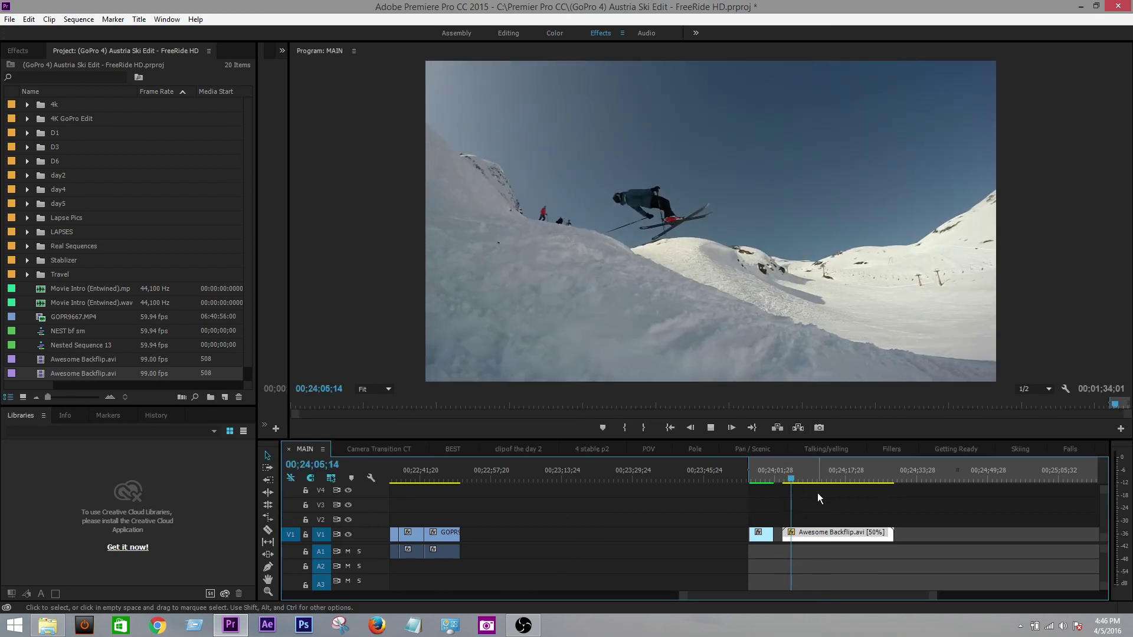
{"action": "key", "text": "space"}
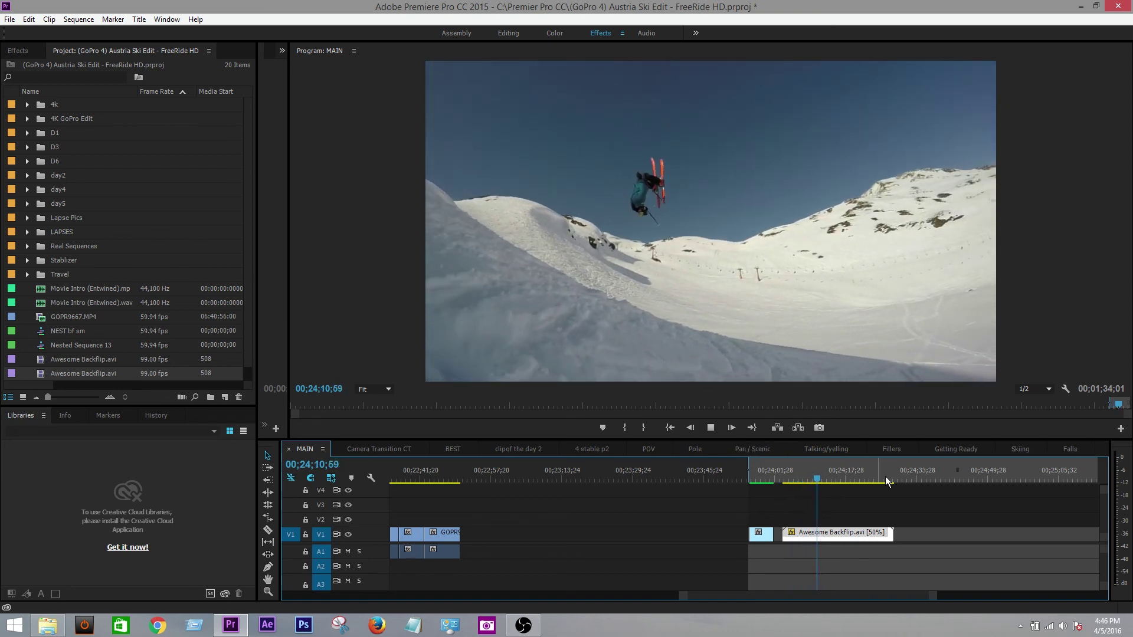
{"action": "left_click", "coordinate": [803, 481]}
{"action": "key", "text": "space"}
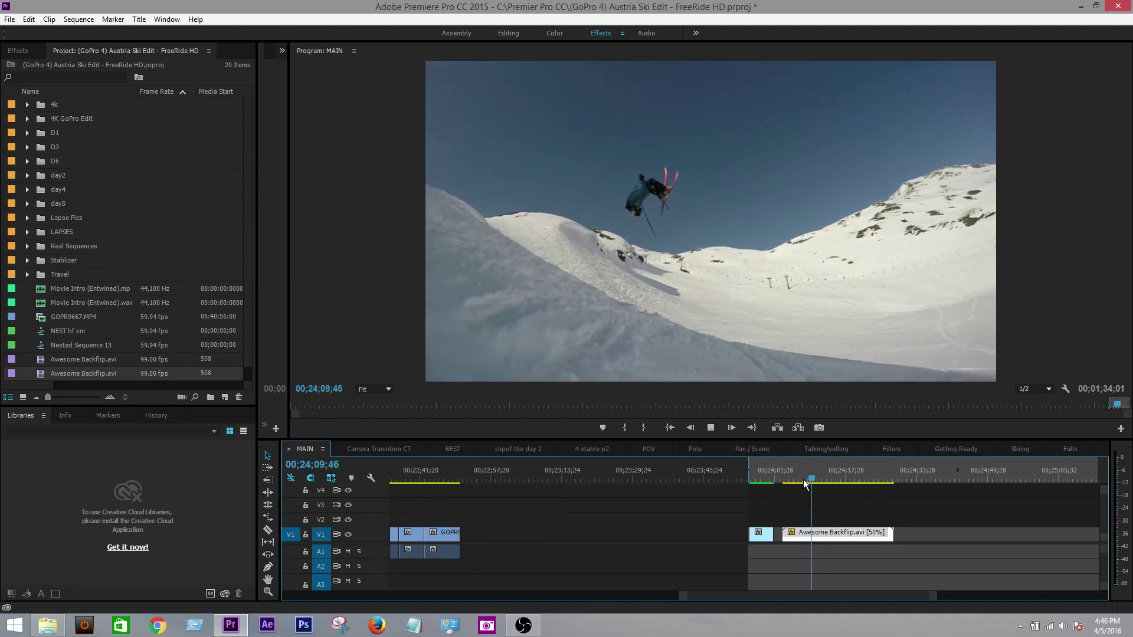
{"action": "key", "text": "space"}
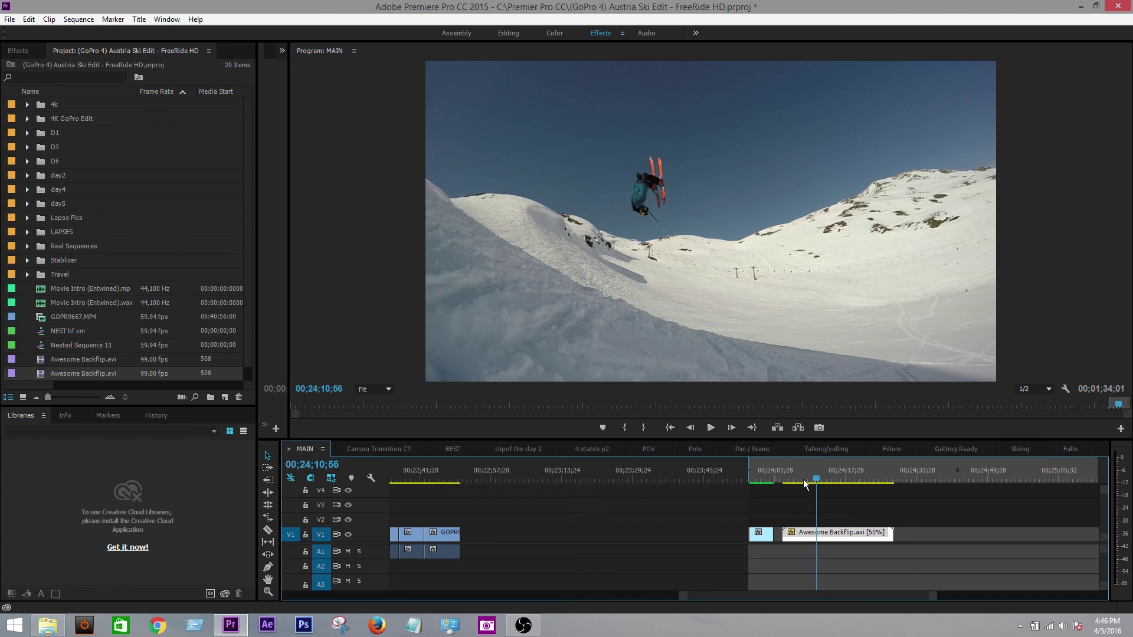